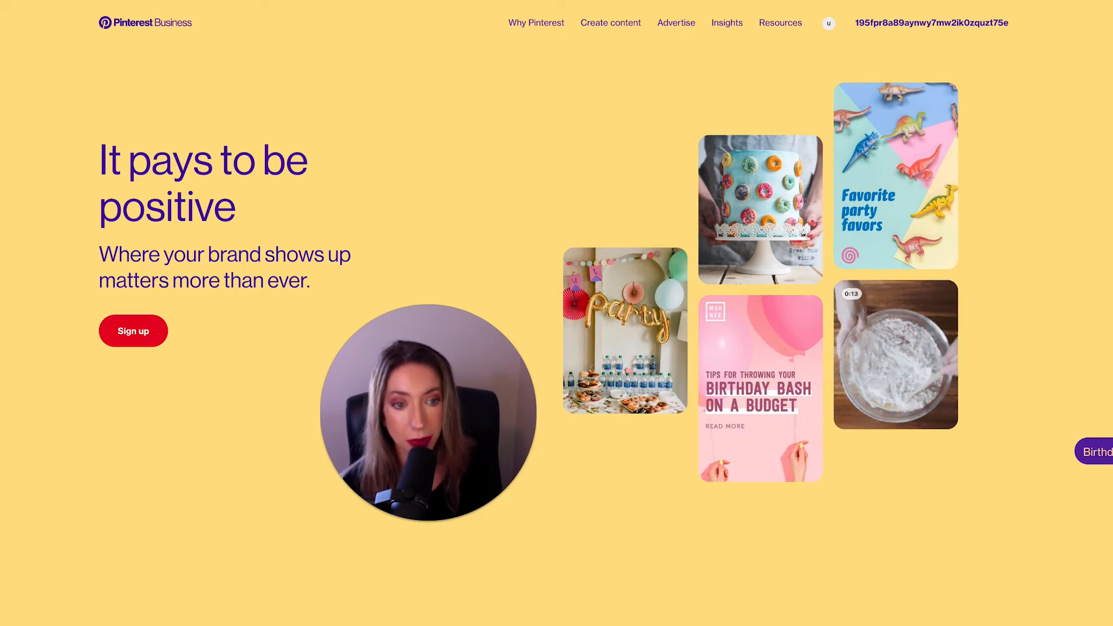
# Look over the Pinterest Business home page and the page about the Pinterest audience.
pyautogui.scroll(-2, 833, 517)
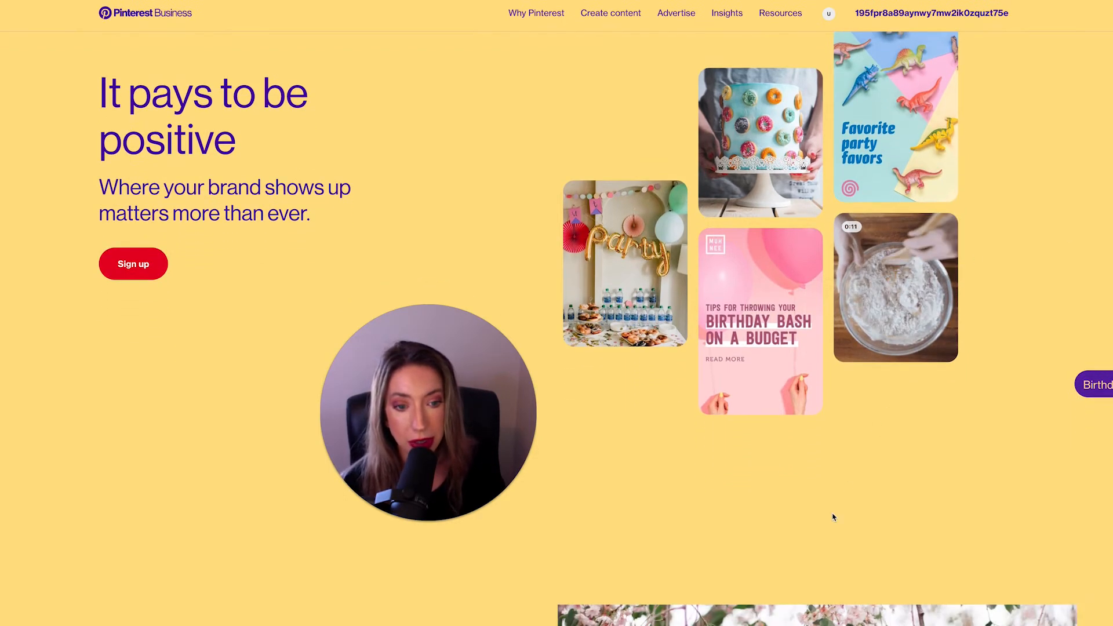
pyautogui.scroll(-5, 833, 517)
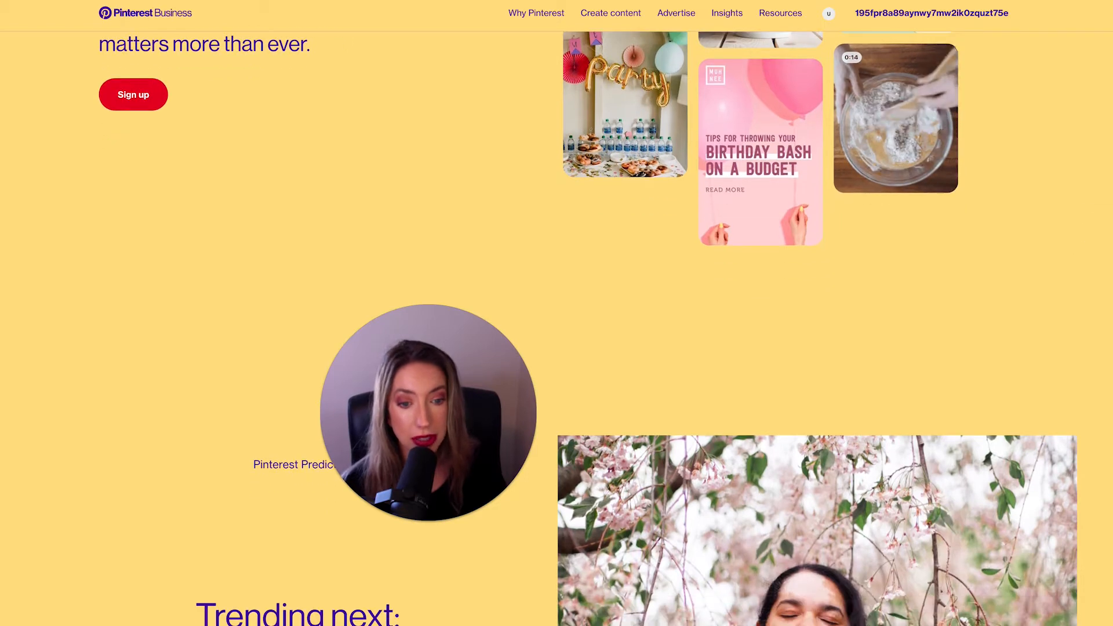
pyautogui.scroll(-9, 833, 517)
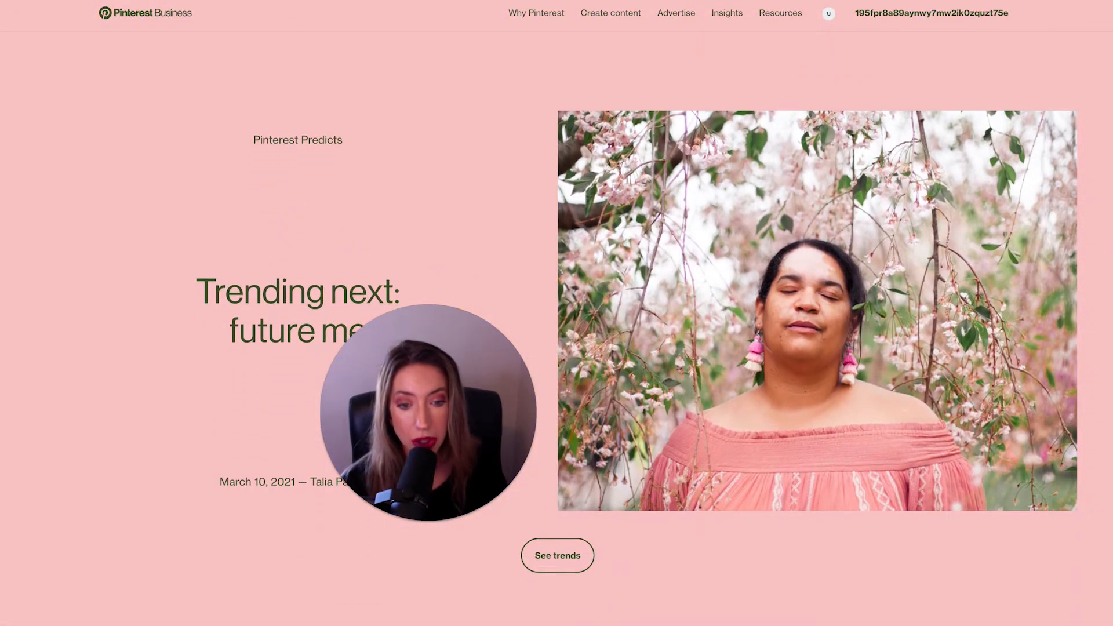
pyautogui.scroll(-6, 557, 325)
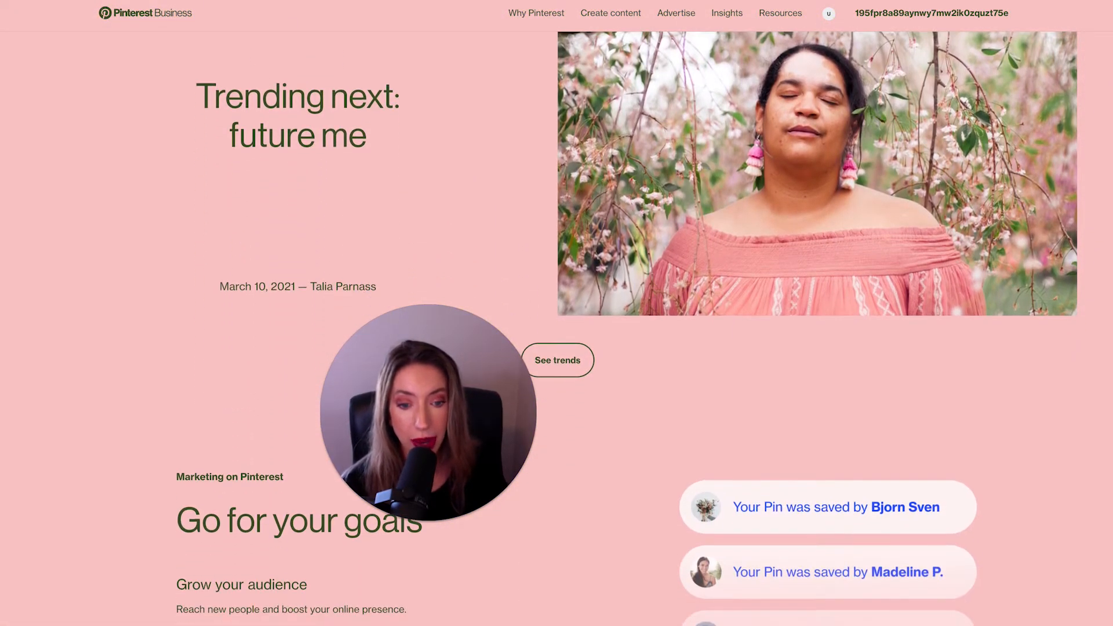
pyautogui.scroll(-3, 458, 591)
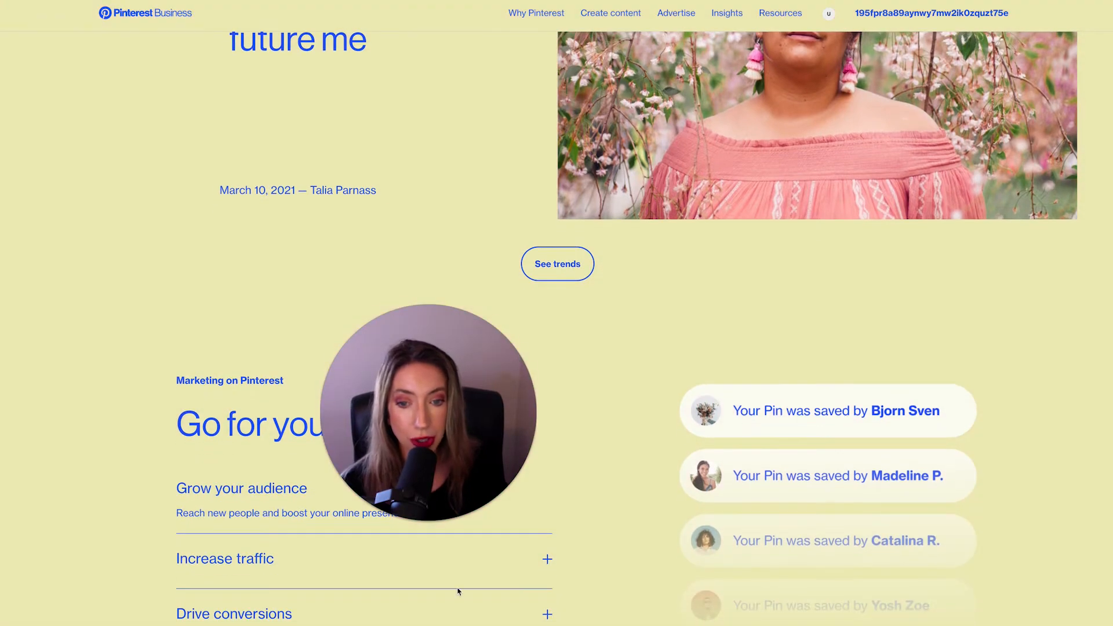
pyautogui.moveTo(395, 406); pyautogui.dragTo(660, 415)
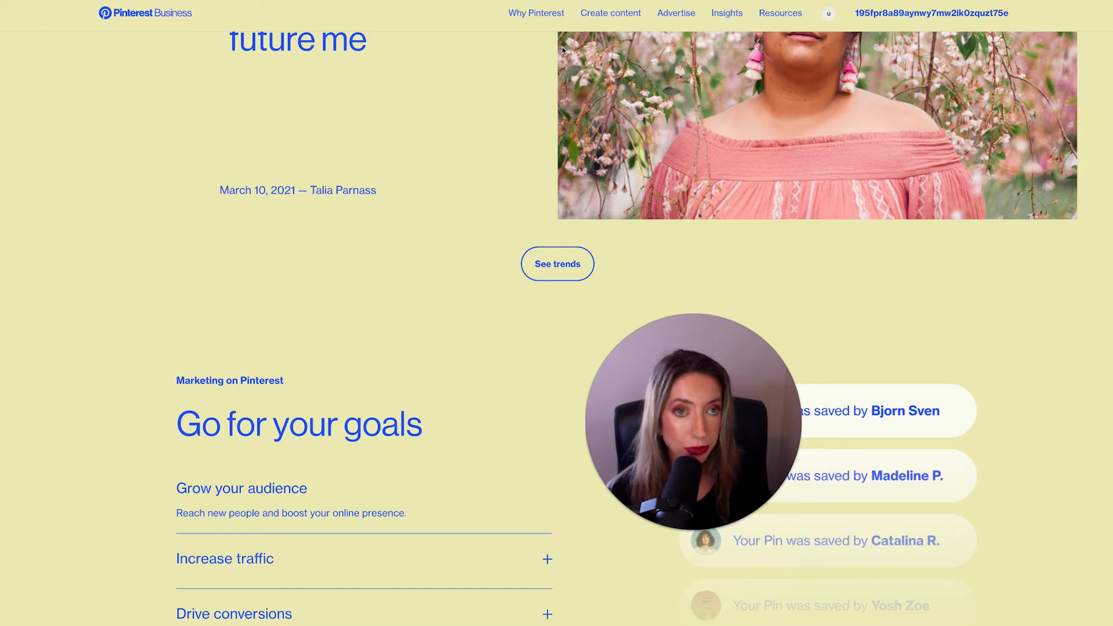
pyautogui.moveTo(528, 19)
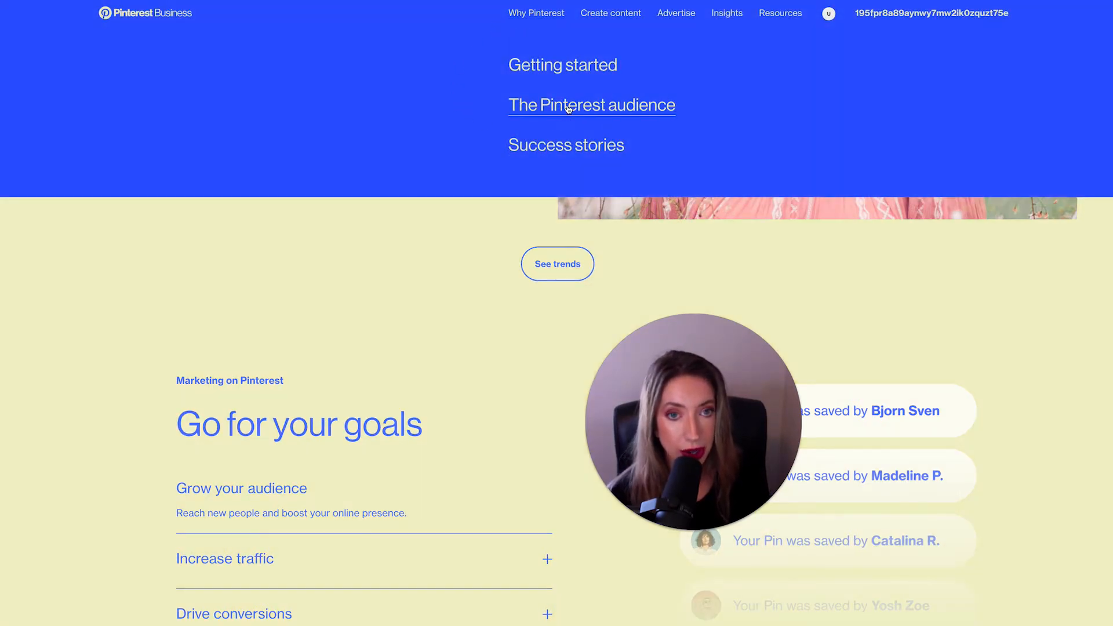
pyautogui.click(568, 108)
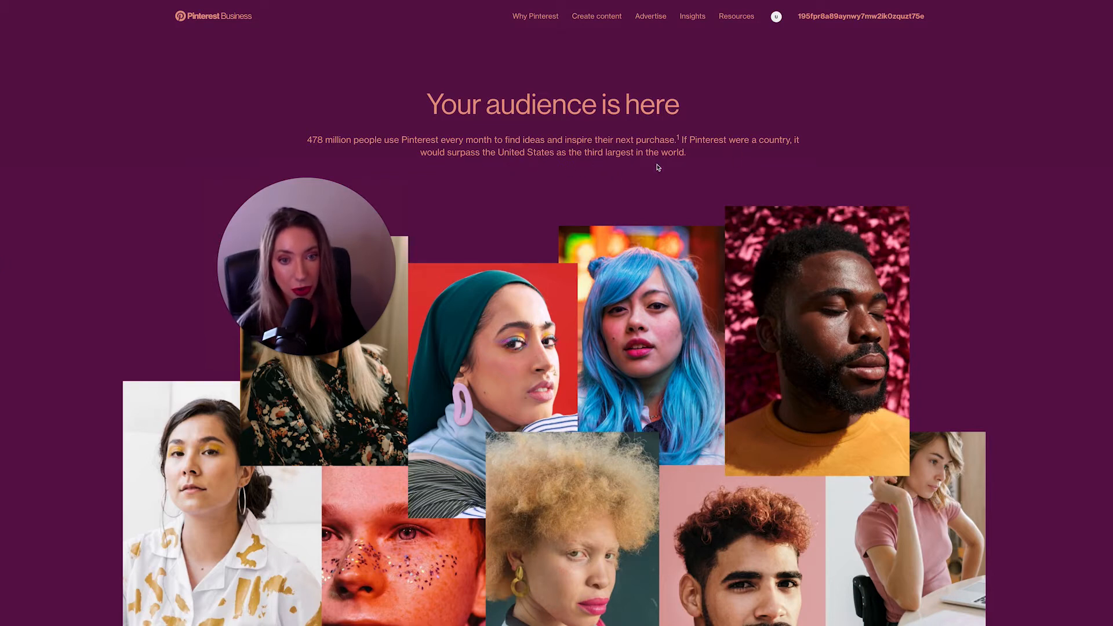
pyautogui.scroll(-3, 579, 244)
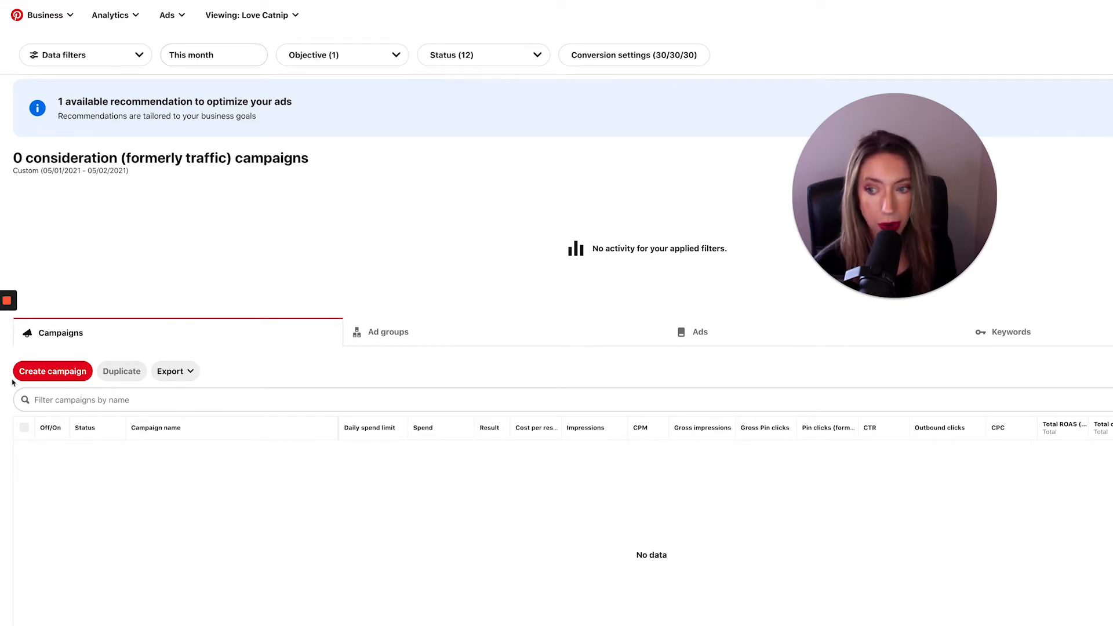
# Create a new campaign with the Conversions objective, named SL | Conversions and set to active, and continue to its ad group details.
pyautogui.click(164, 15)
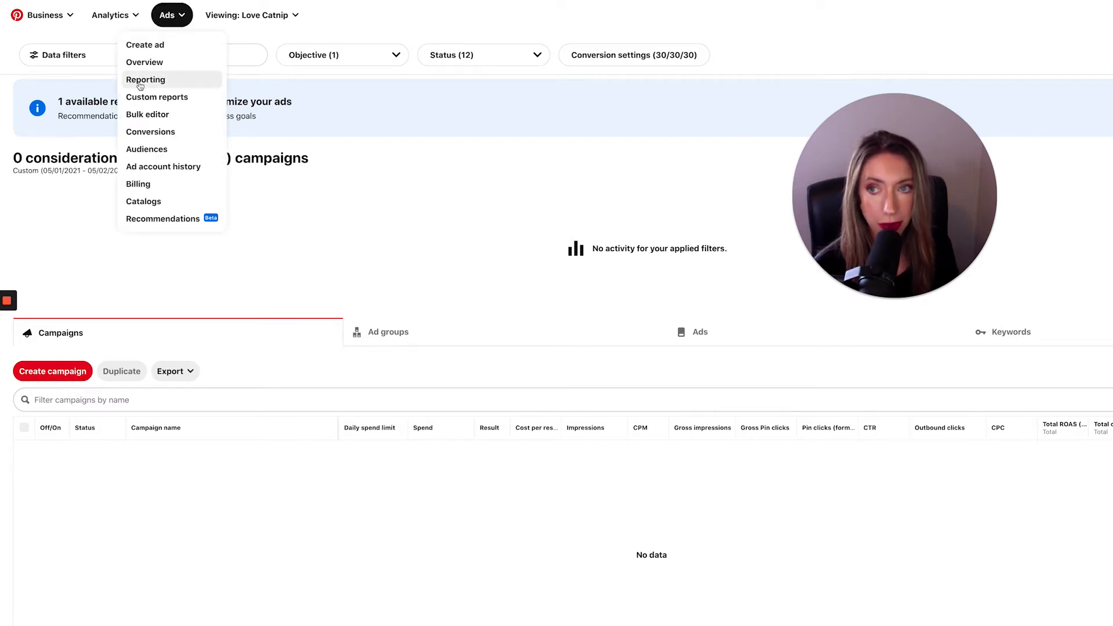
pyautogui.click(57, 380)
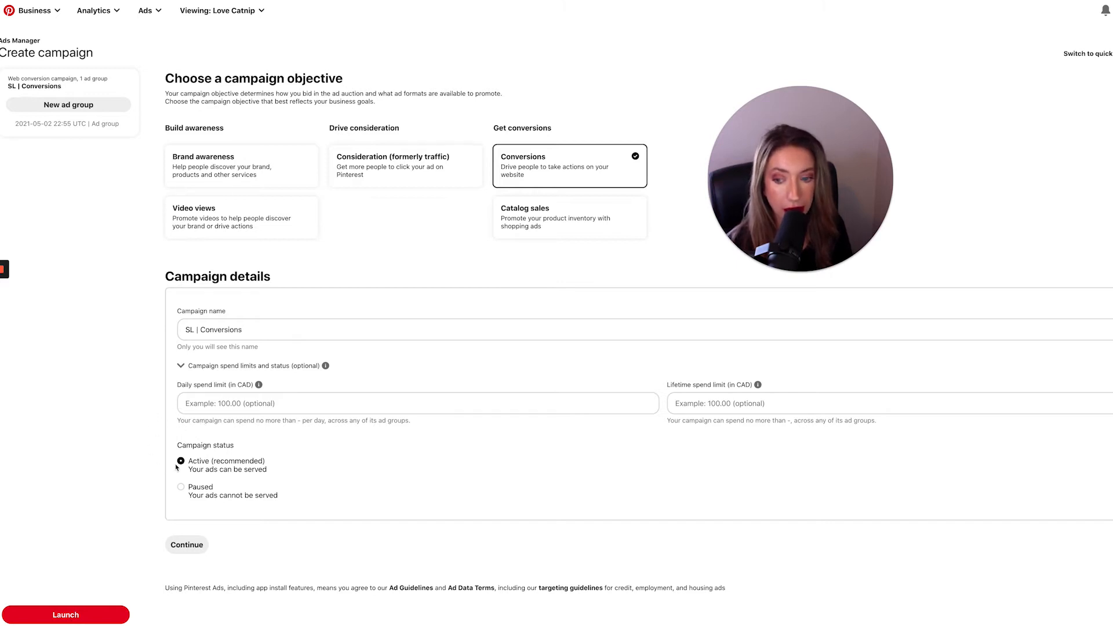
pyautogui.click(186, 545)
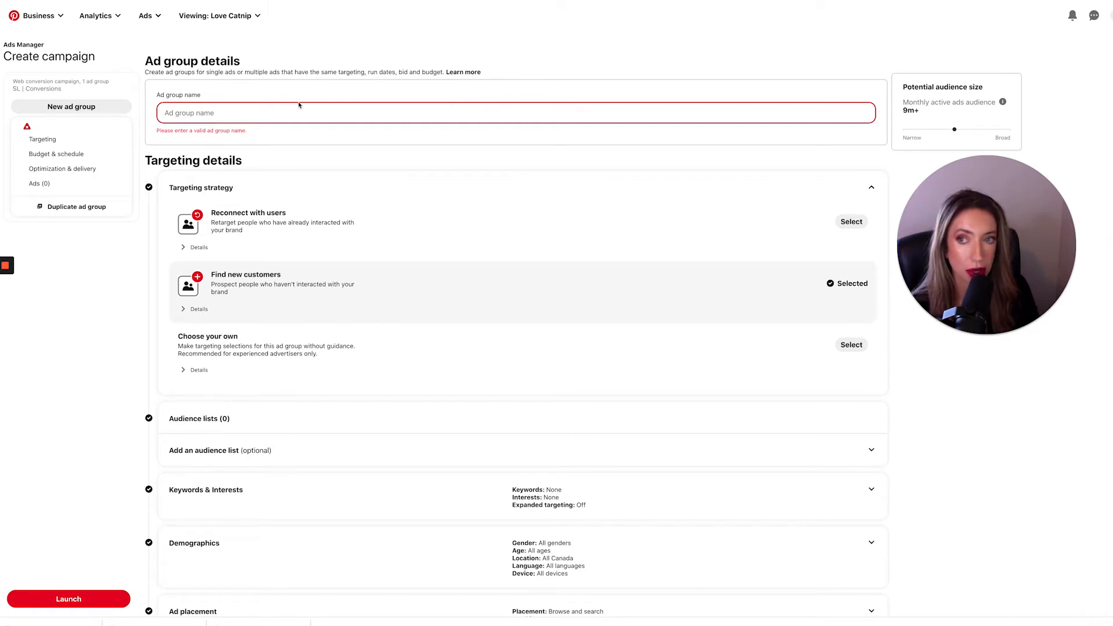
# Name the ad group Broad Interest Group.
pyautogui.click(180, 114)
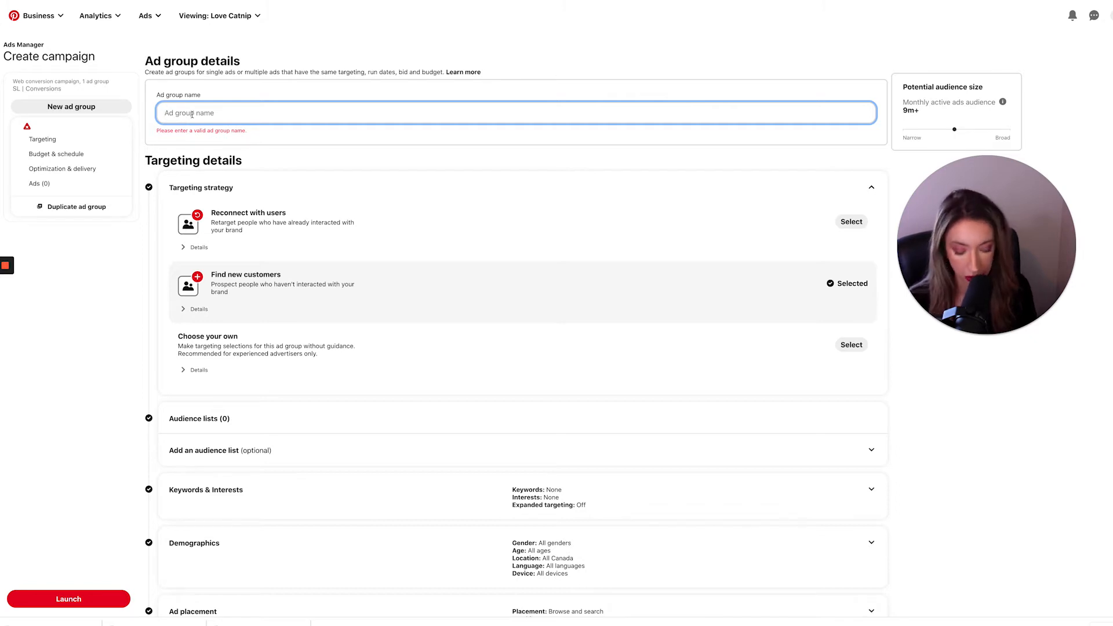
pyautogui.write('Broad ')
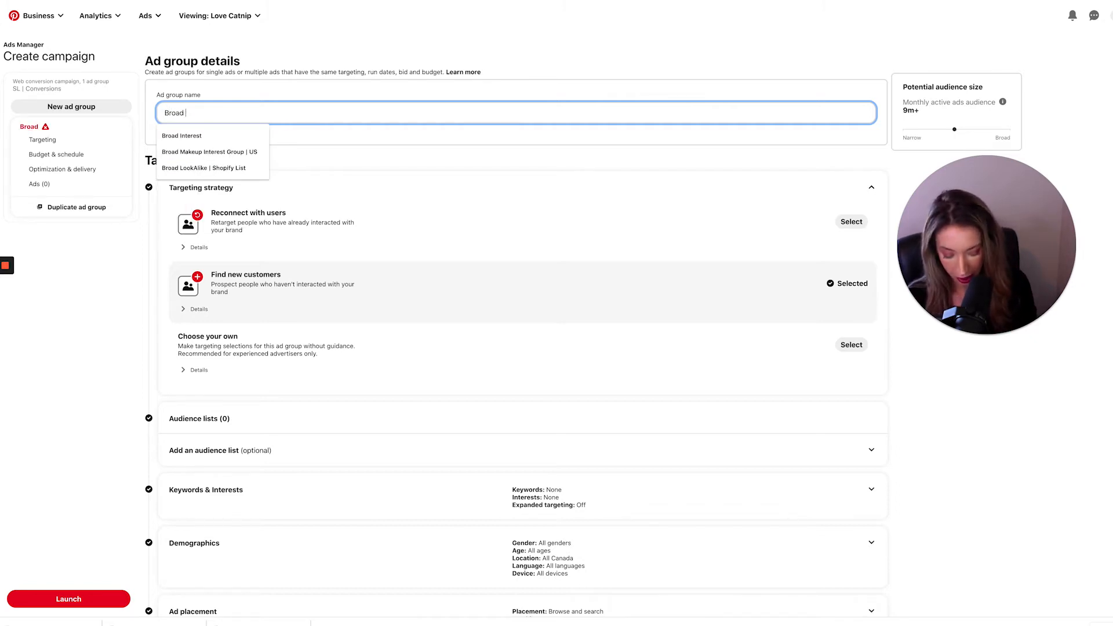
pyautogui.write('Interest')
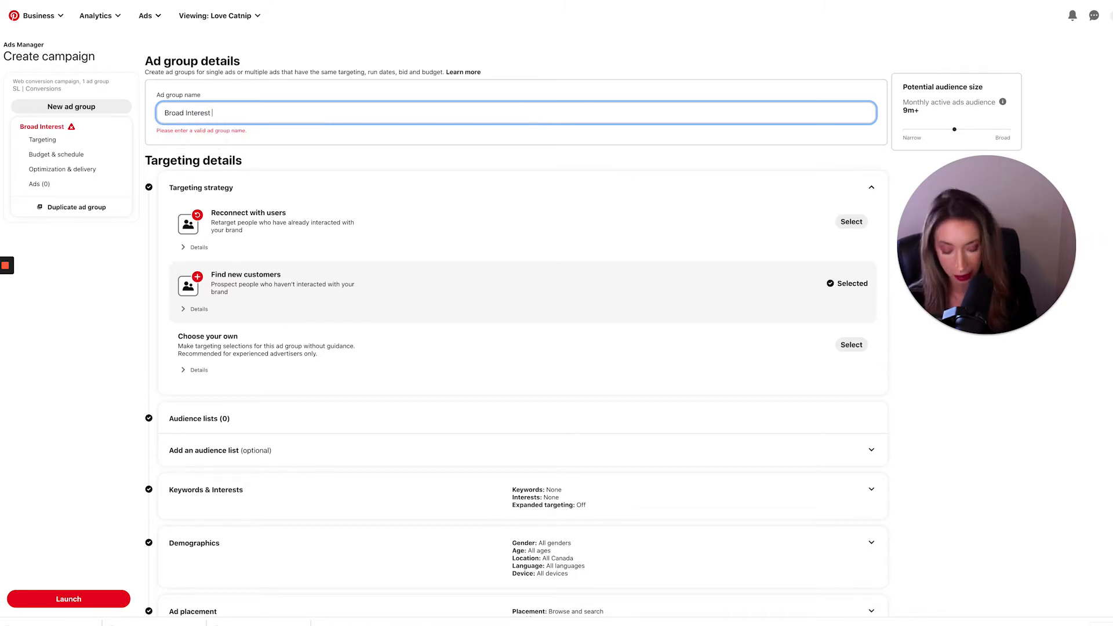
pyautogui.write(' Grou')
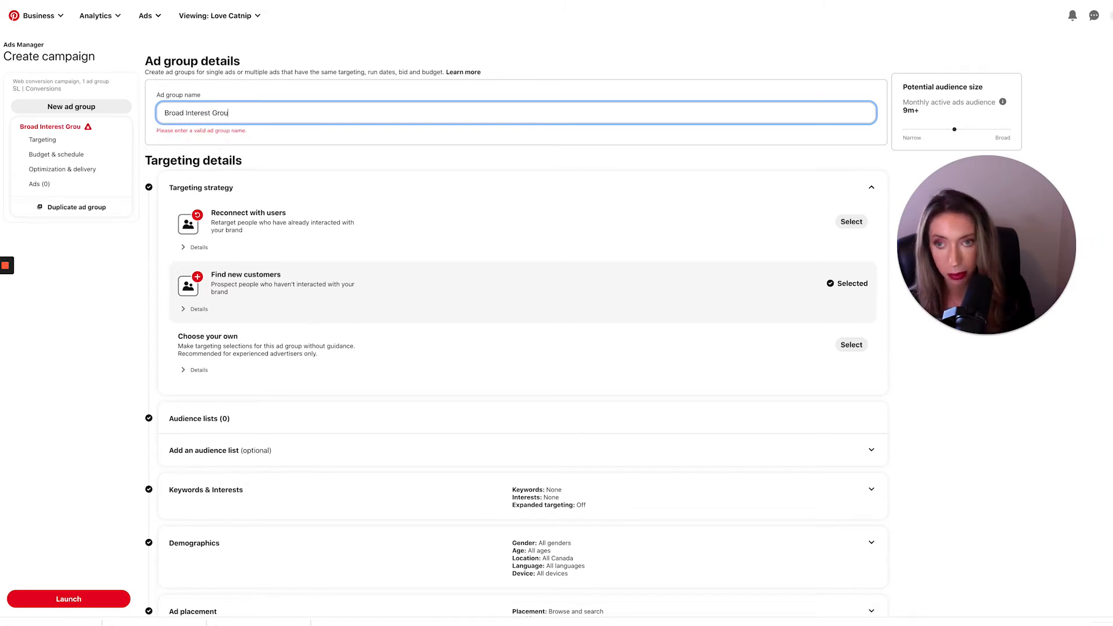
pyautogui.write('p')
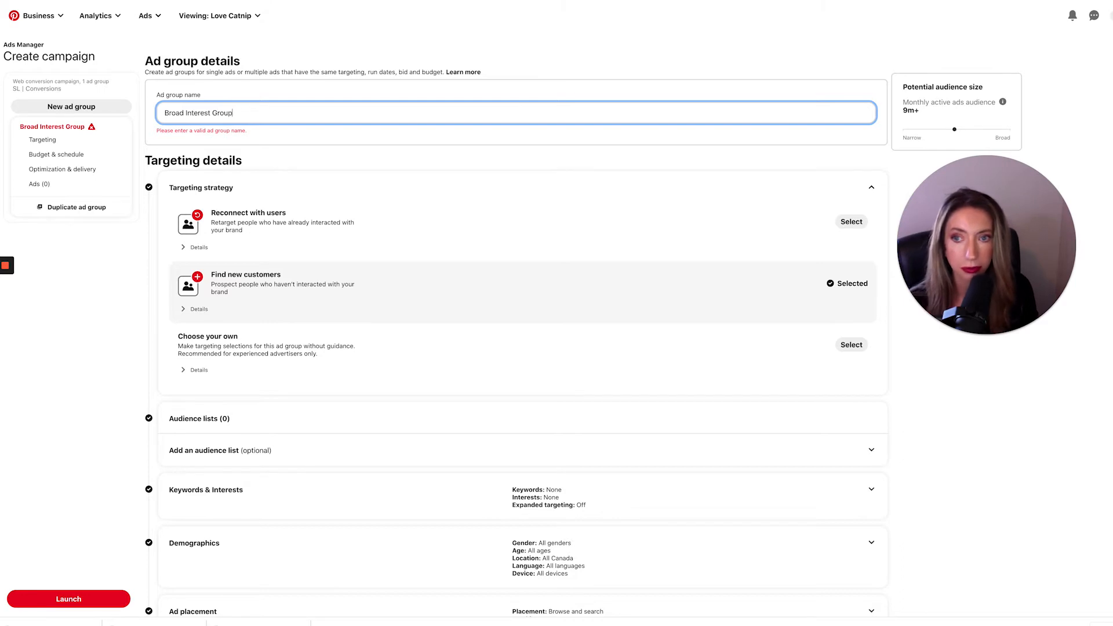
pyautogui.click(251, 146)
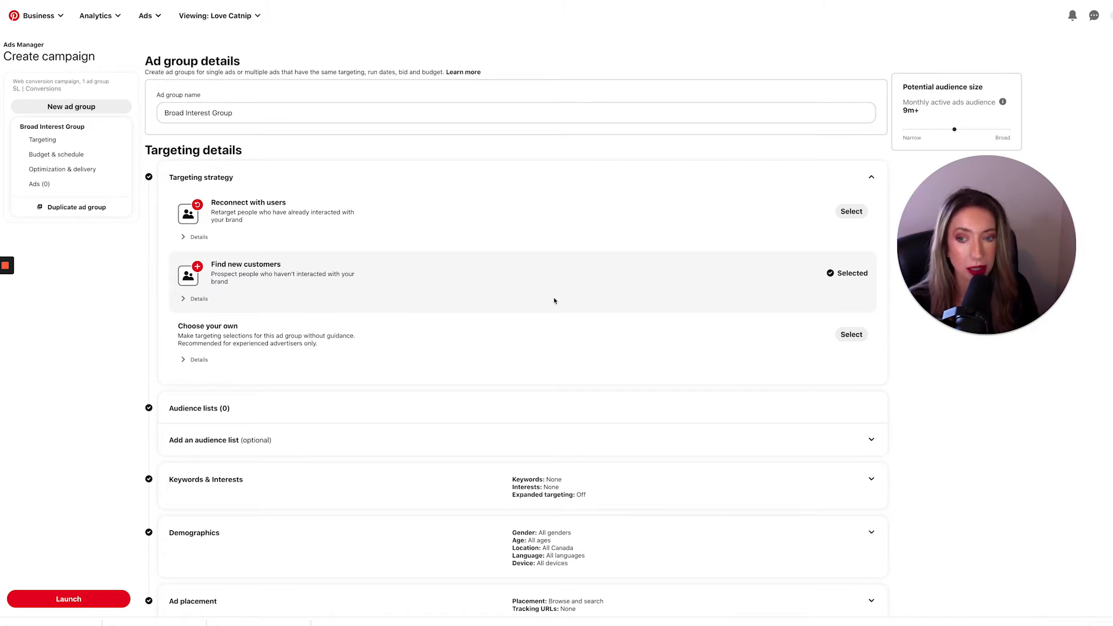
# Expand the ad group's Keywords & Interests targeting and browse the available interest categories.
pyautogui.scroll(-2, 548, 342)
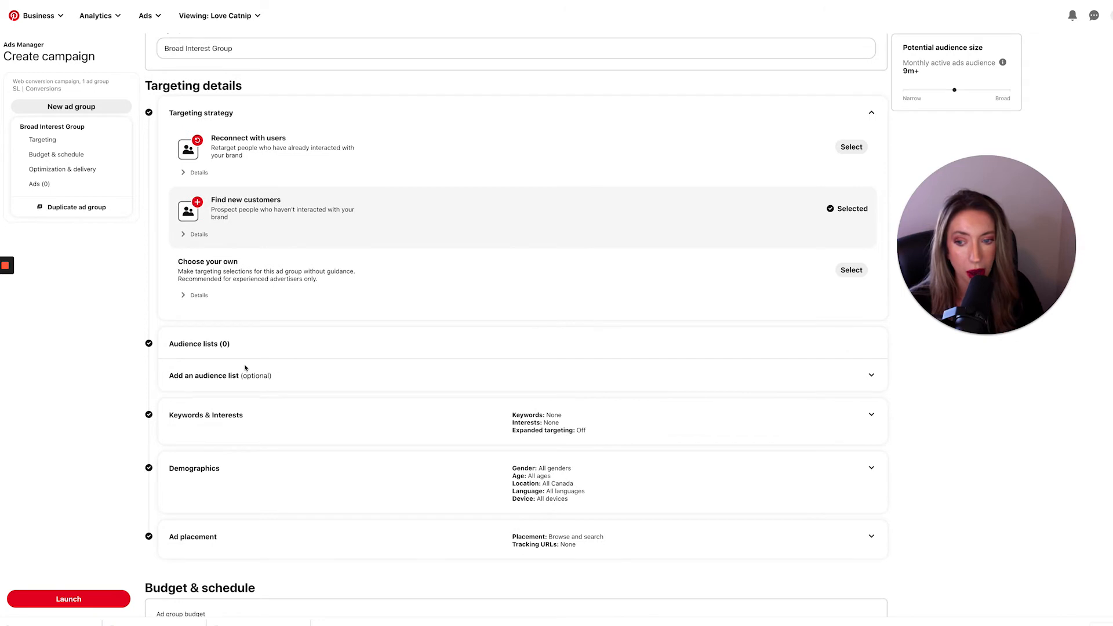
pyautogui.scroll(-1, 365, 384)
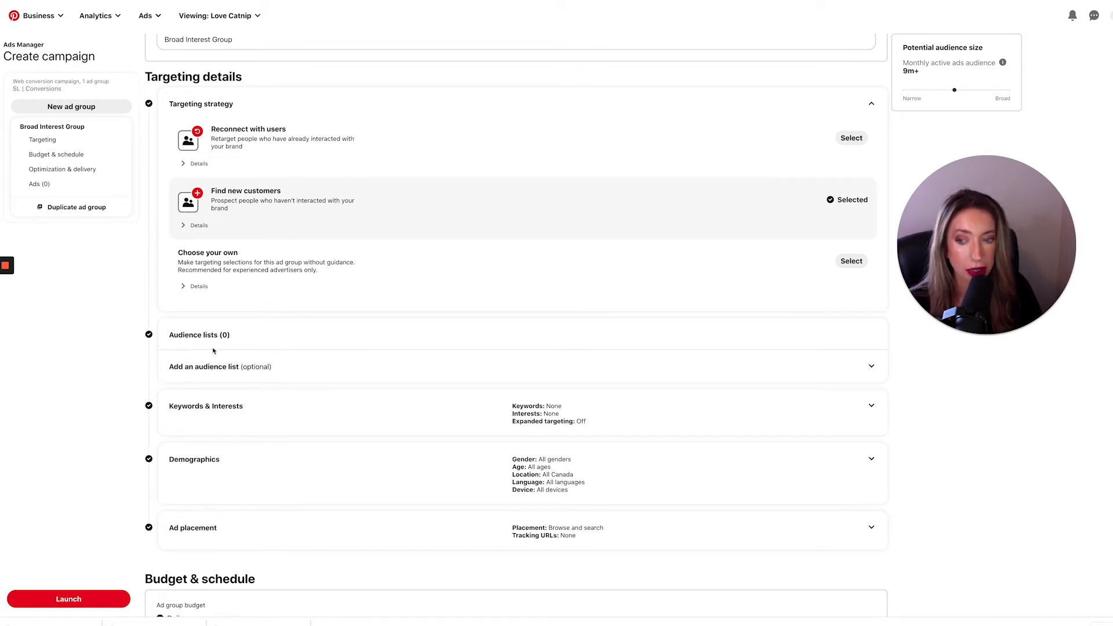
pyautogui.click(404, 416)
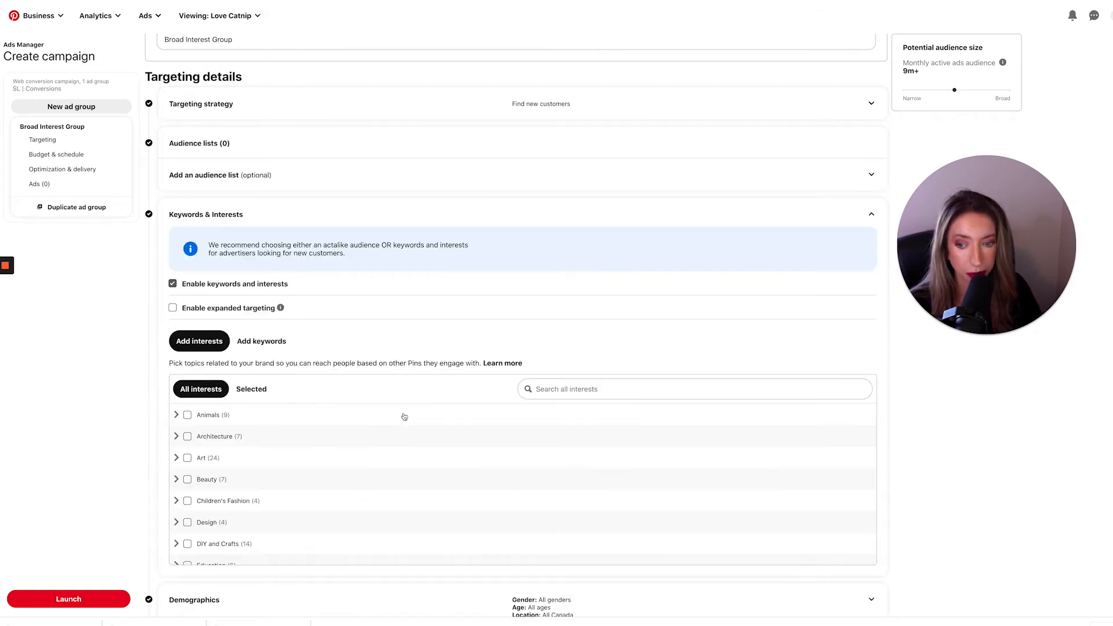
pyautogui.scroll(-1, 331, 383)
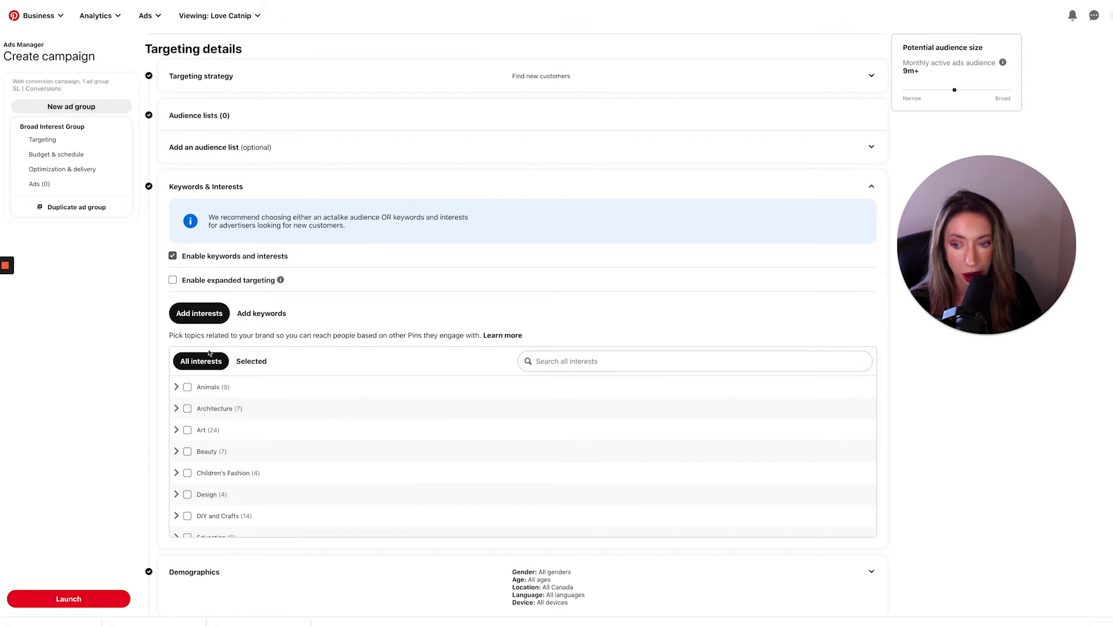
pyautogui.scroll(-3, 256, 468)
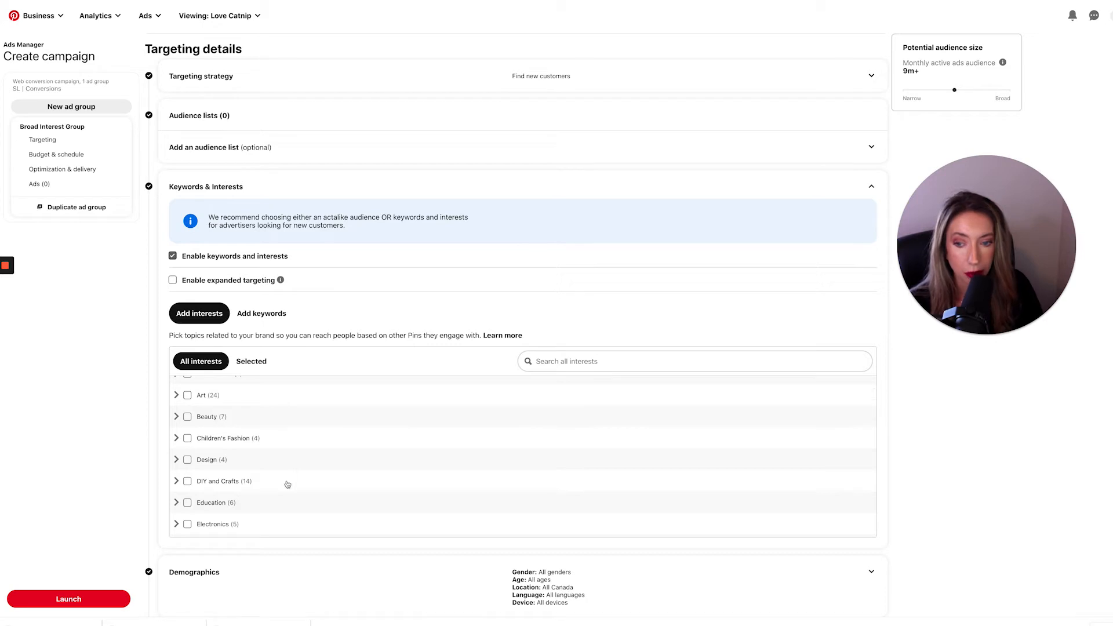
pyautogui.scroll(-1, 284, 492)
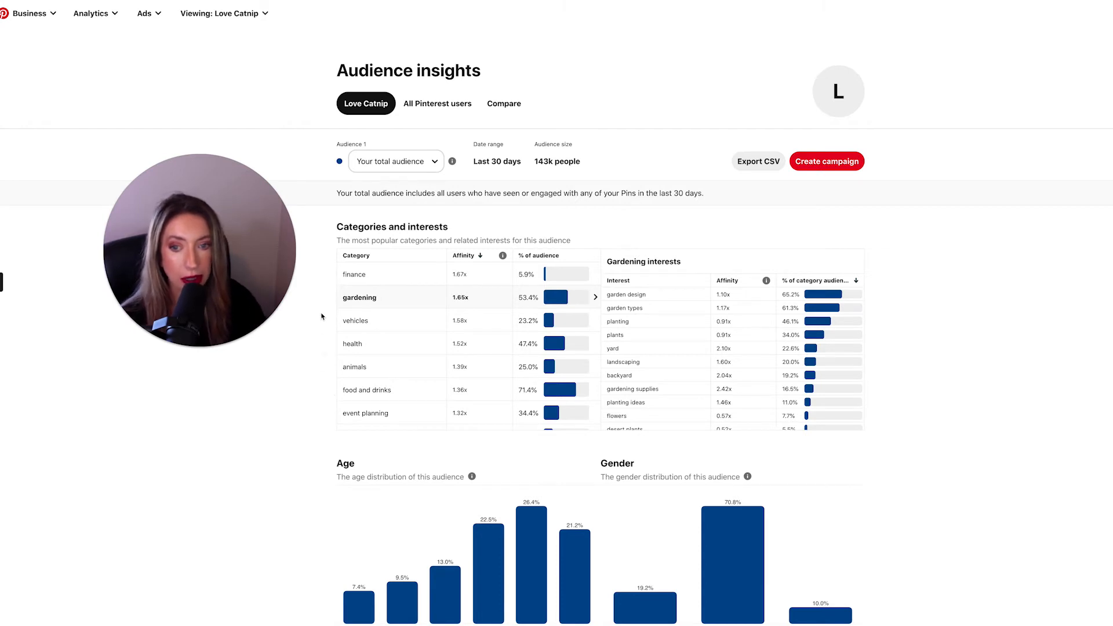
# Review the Love Catnip audience insights for categories and interests, age, gender, location and device.
pyautogui.scroll(-2, 331, 403)
pyautogui.scroll(-2, 330, 404)
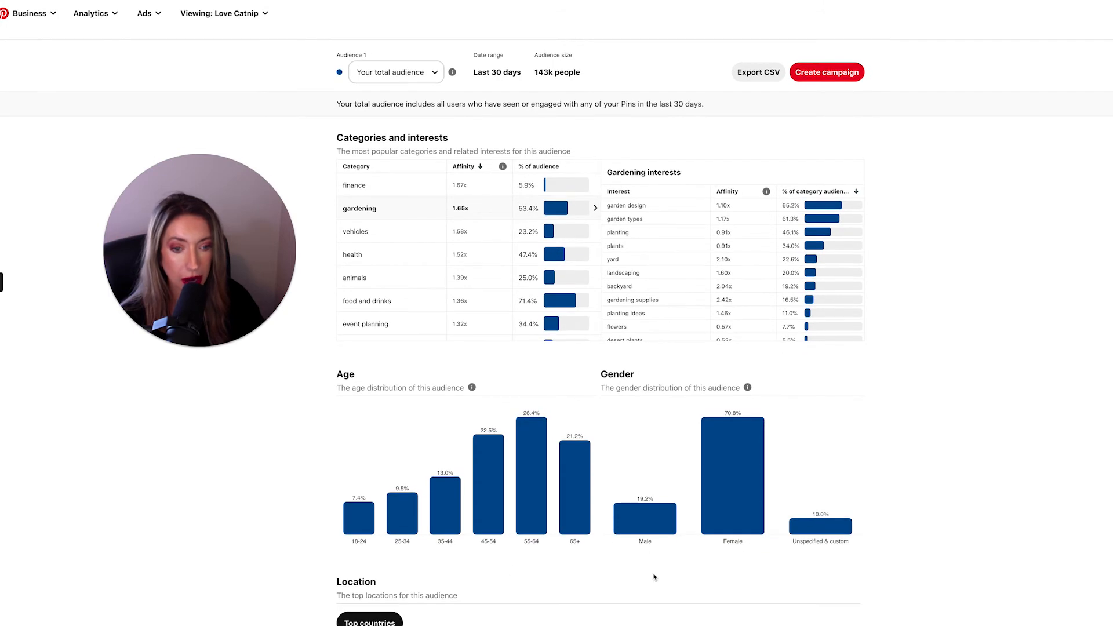
pyautogui.scroll(-5, 294, 614)
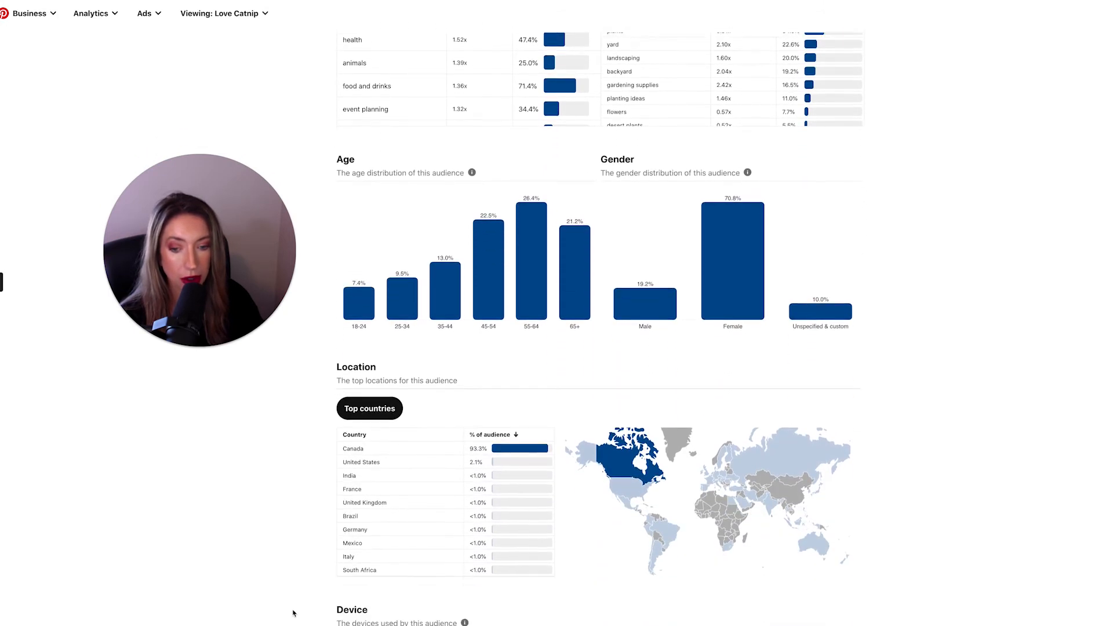
pyautogui.scroll(-3, 293, 613)
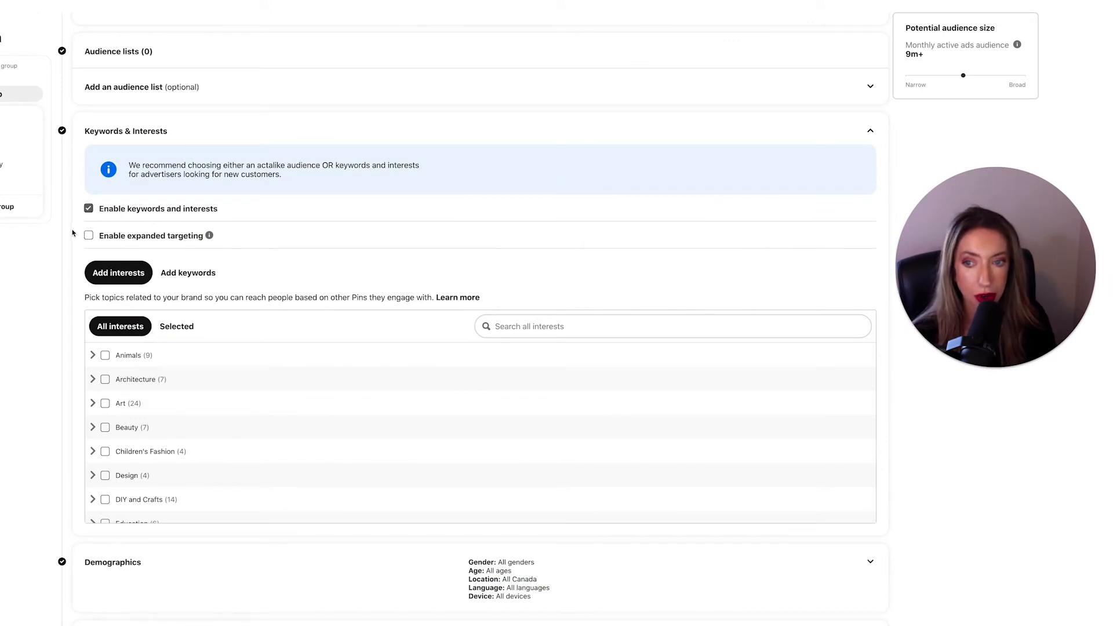
# Enable expanded targeting for the ad group and select the Animals, Finance, Gardening, Health and Vehicles interests.
pyautogui.click(90, 236)
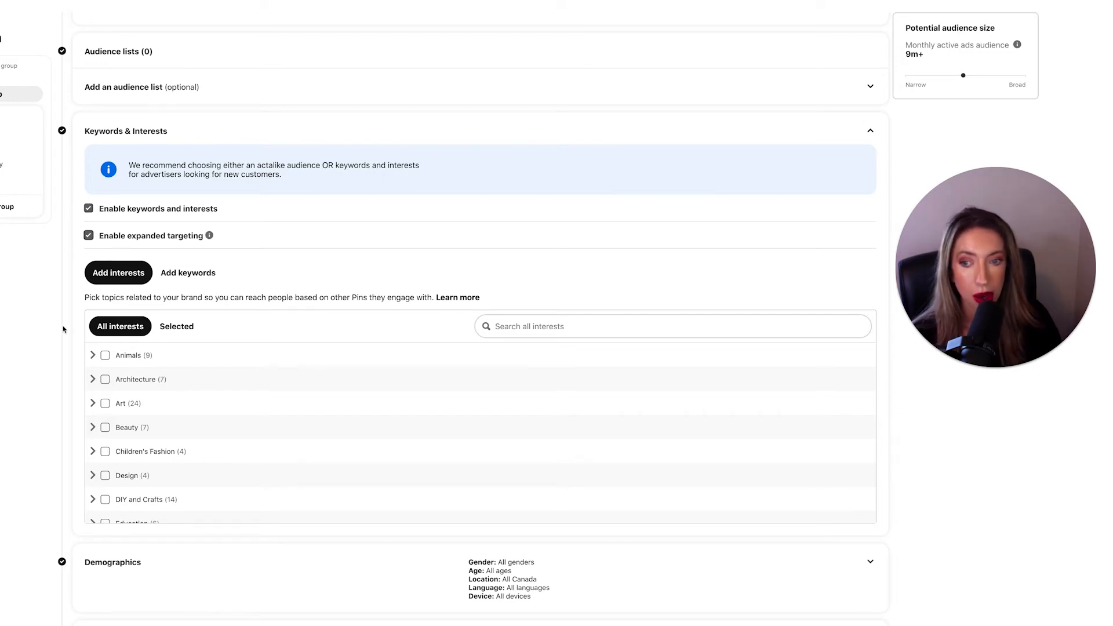
pyautogui.scroll(-1, 68, 356)
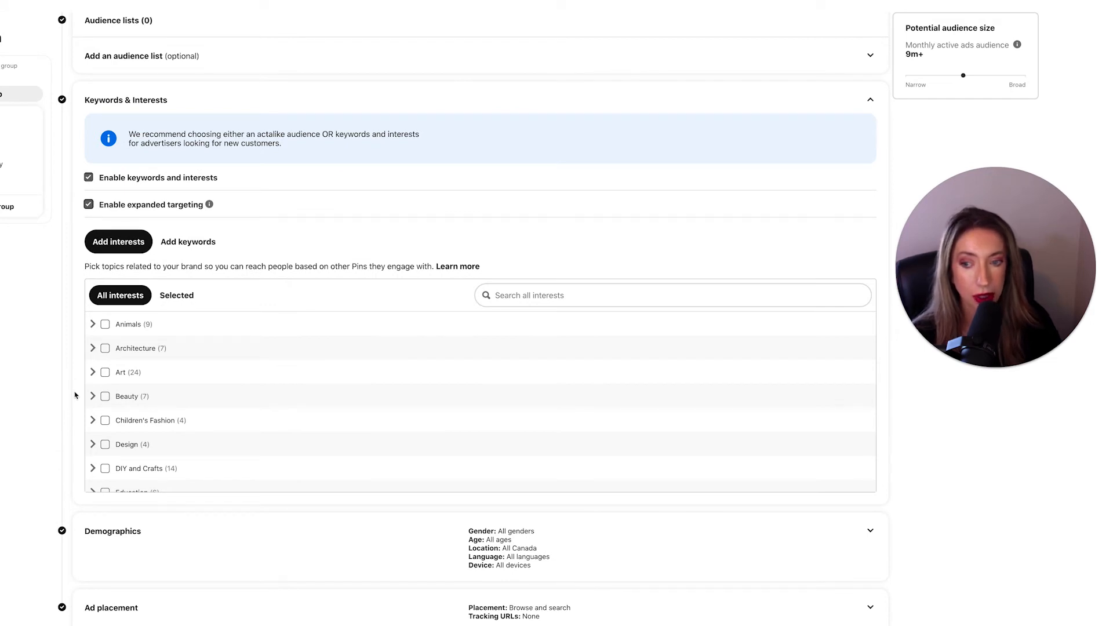
pyautogui.click(105, 325)
pyautogui.scroll(-1, 149, 406)
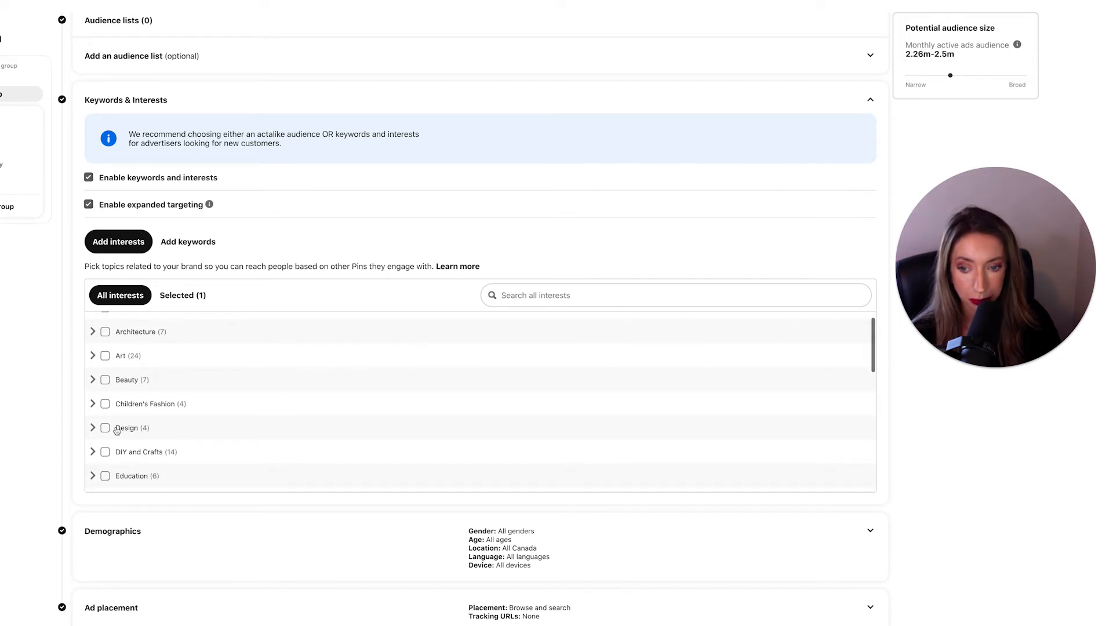
pyautogui.scroll(-5, 117, 430)
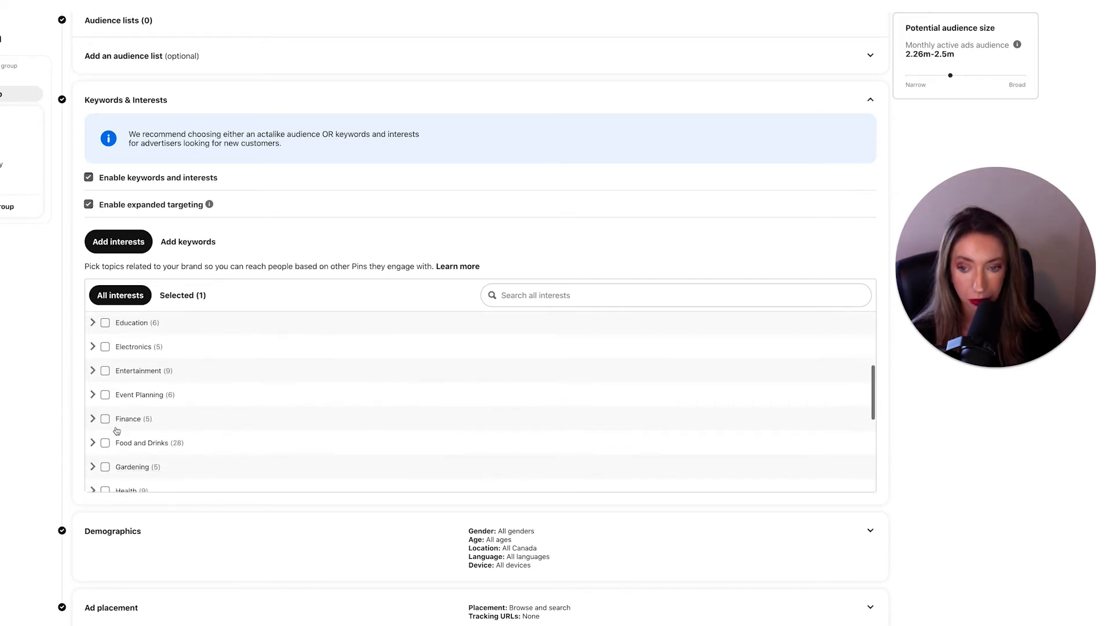
pyautogui.click(105, 412)
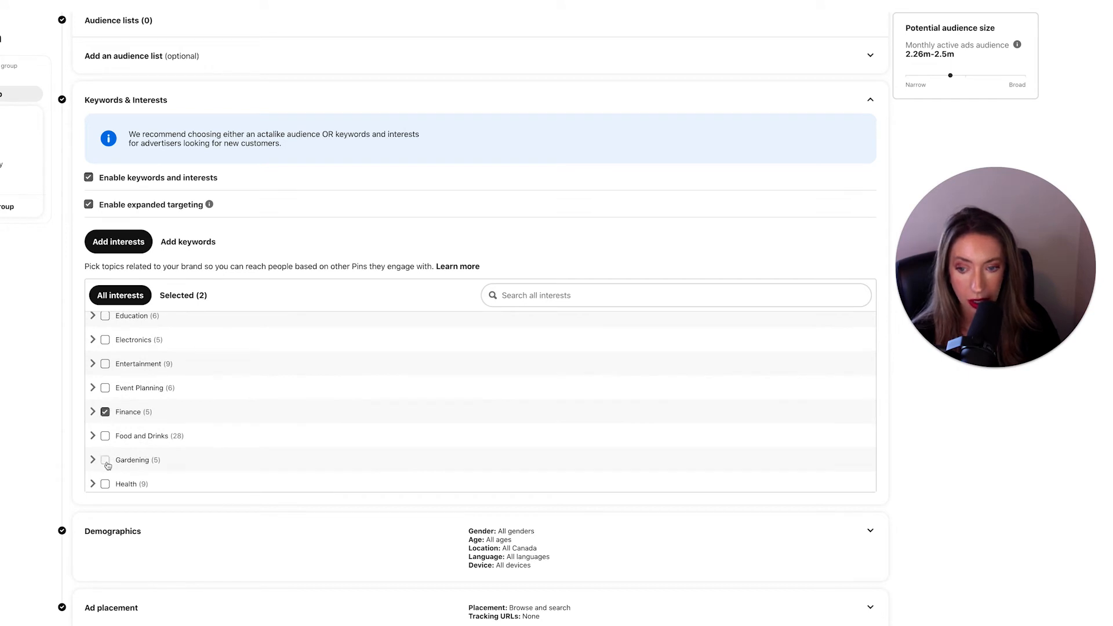
pyautogui.click(105, 461)
pyautogui.click(105, 484)
pyautogui.scroll(-4, 144, 465)
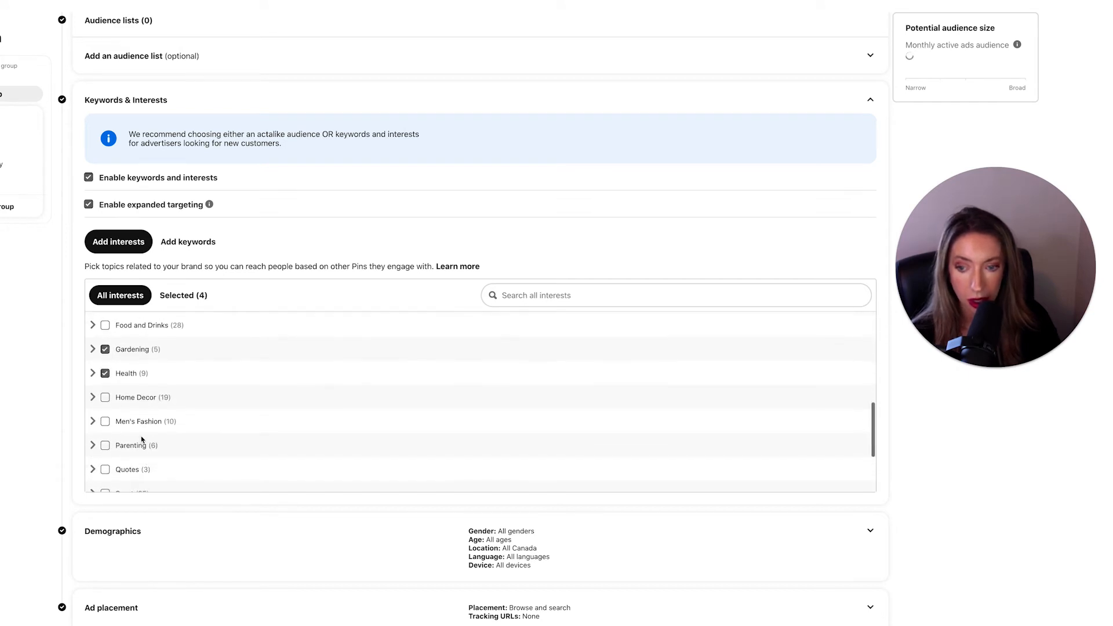
pyautogui.scroll(-2, 142, 440)
pyautogui.scroll(-2, 110, 453)
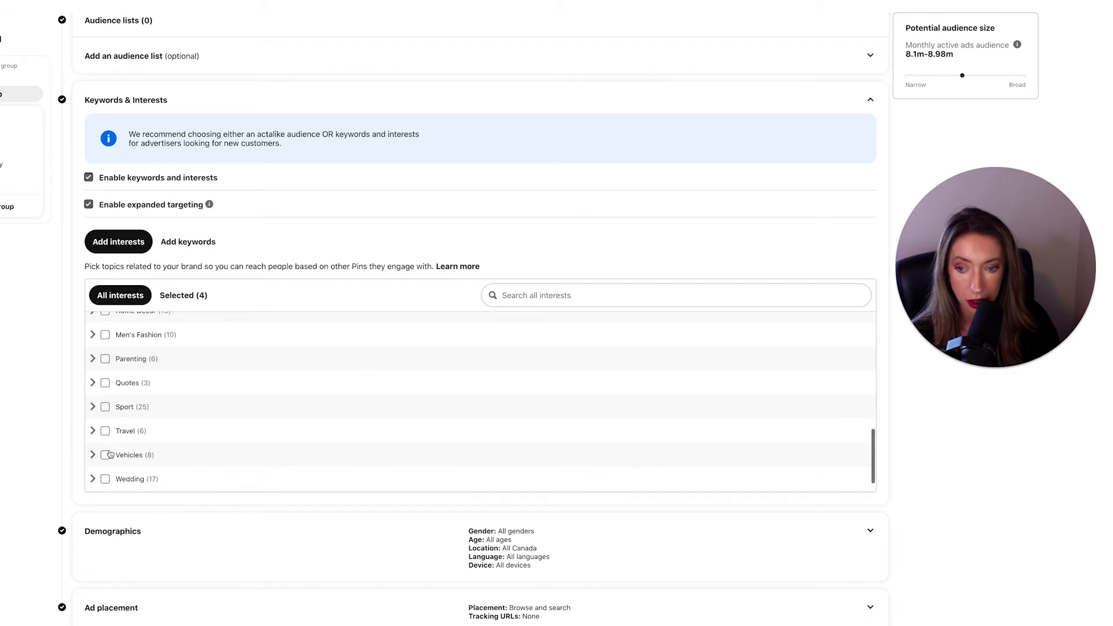
pyautogui.click(105, 455)
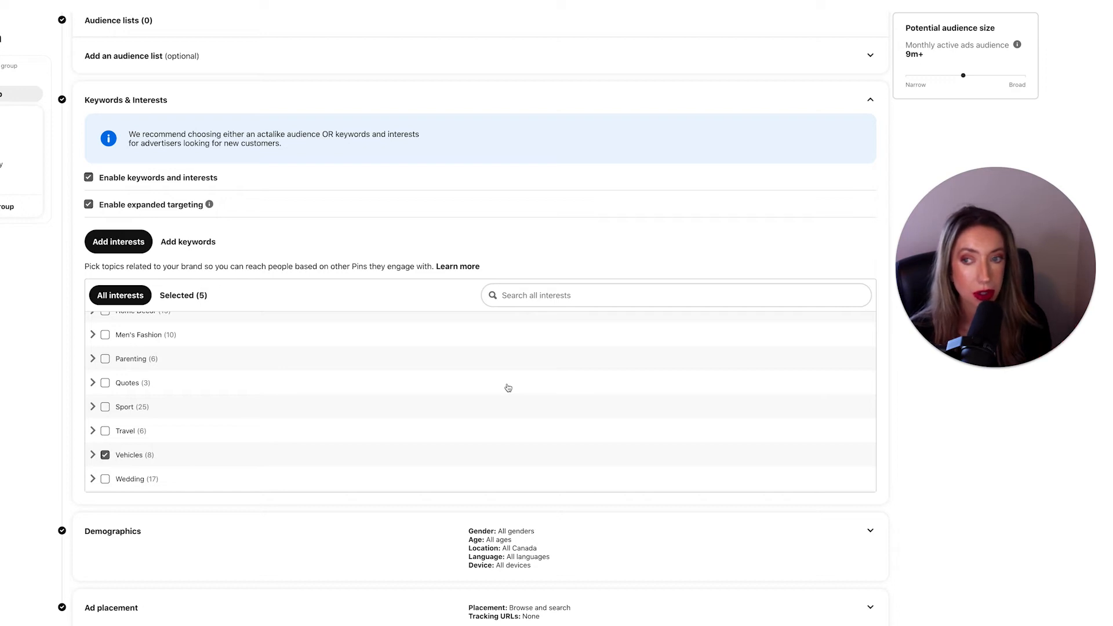
# Switch the ad group's targeting to keywords and search the related keywords for "cat", browsing the suggestions.
pyautogui.scroll(6, 336, 390)
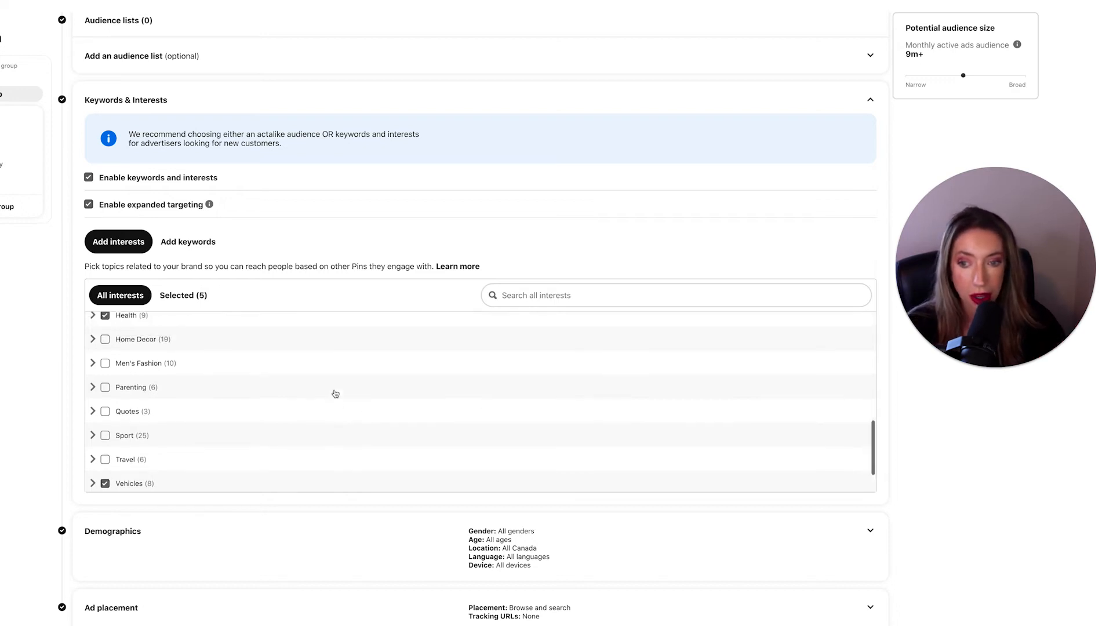
pyautogui.scroll(5, 294, 371)
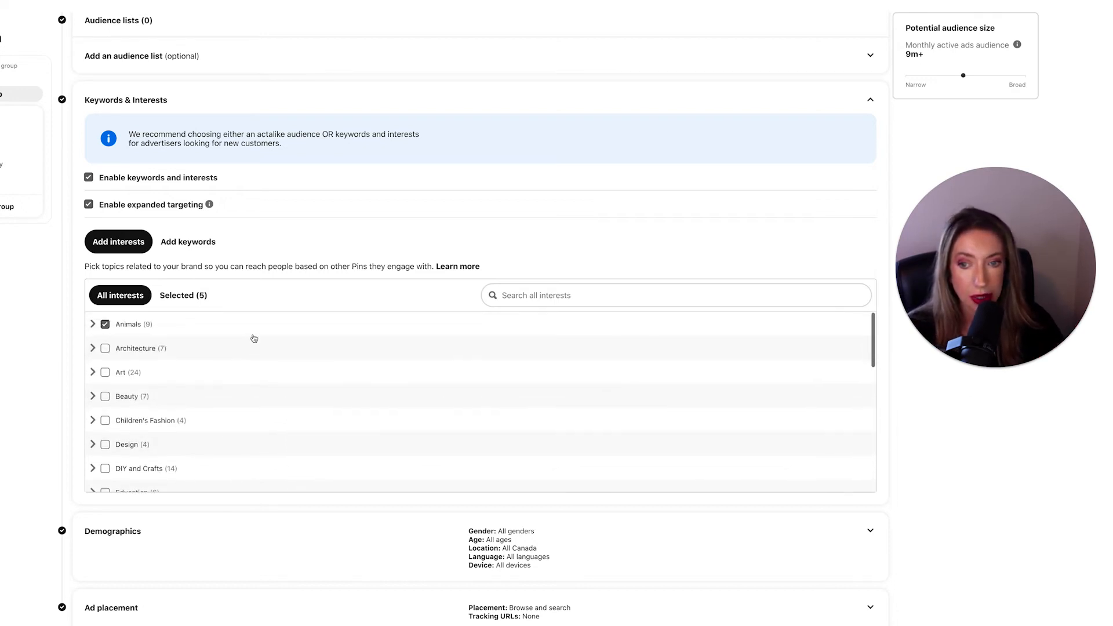
pyautogui.click(188, 243)
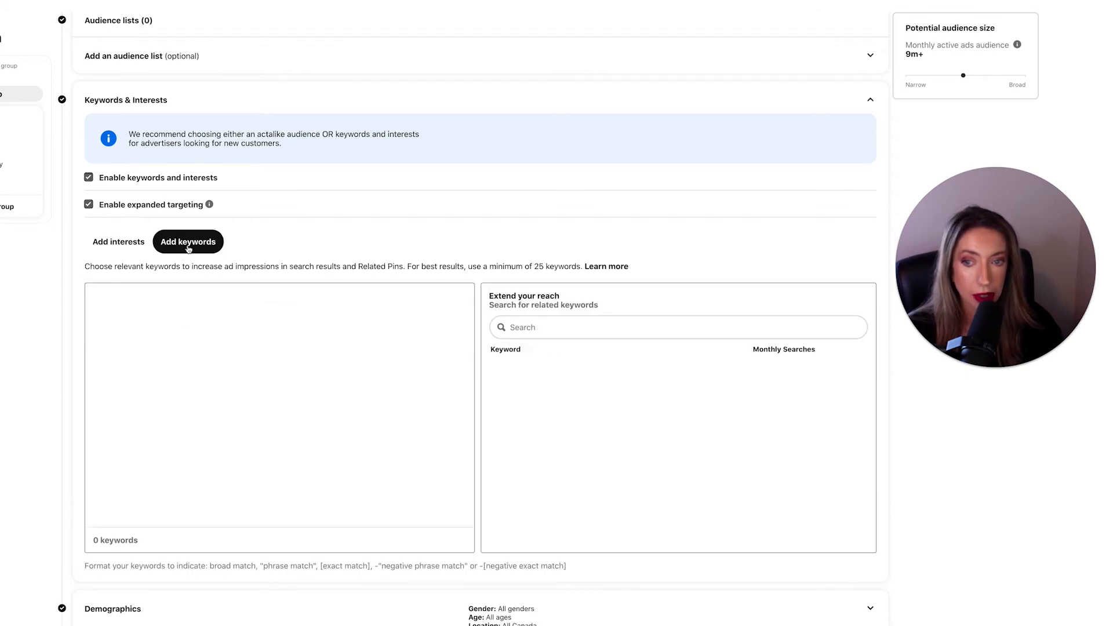
pyautogui.click(534, 328)
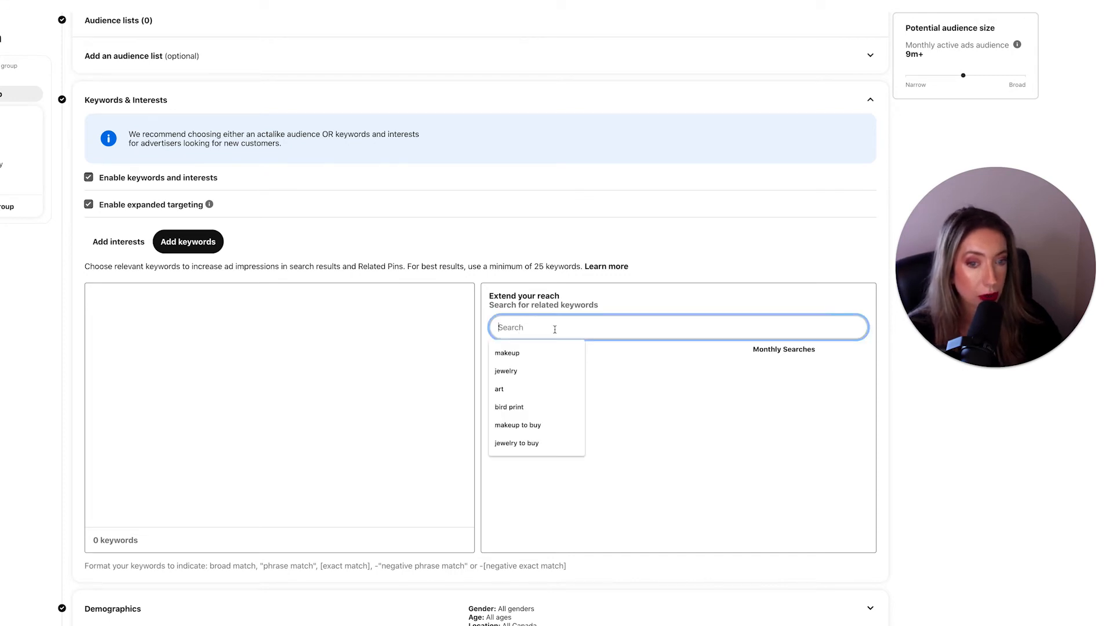
pyautogui.click(568, 313)
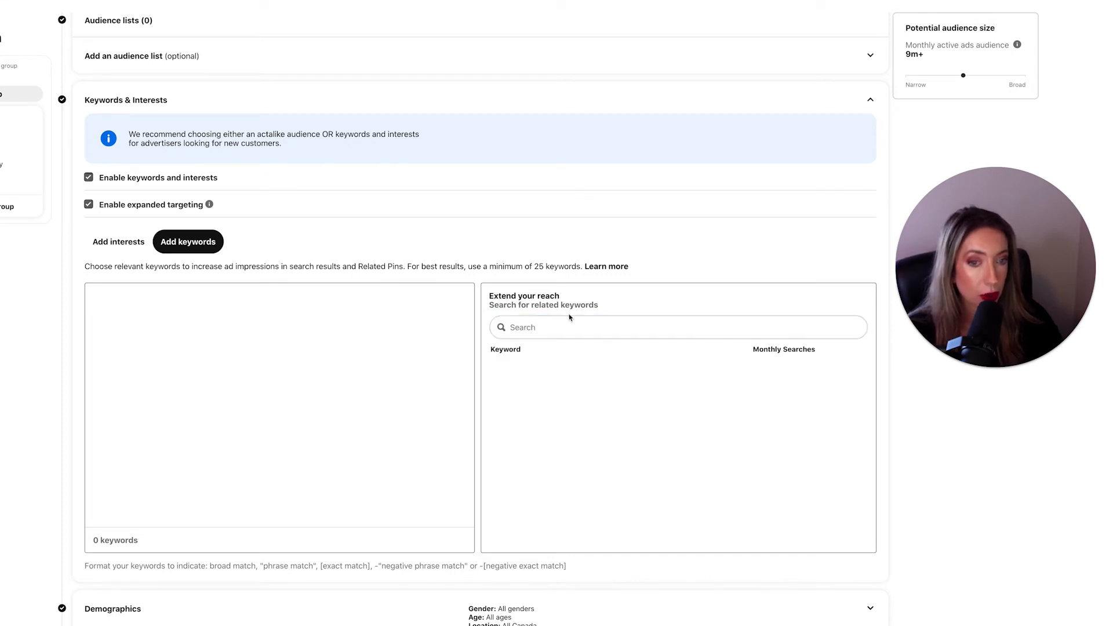
pyautogui.click(539, 328)
pyautogui.write('ca')
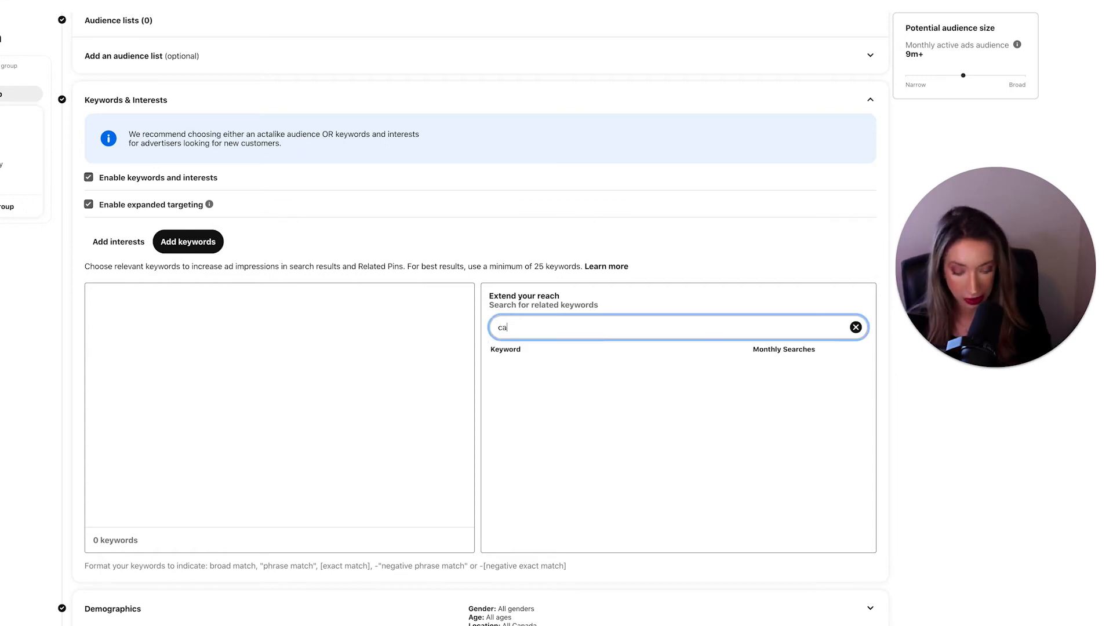
pyautogui.write('t')
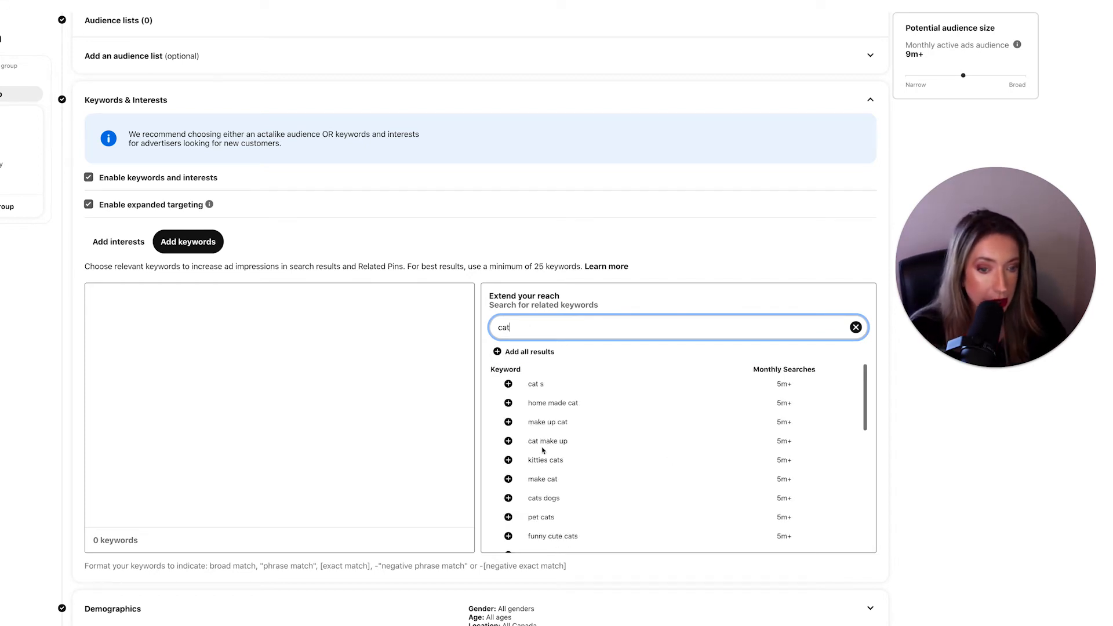
pyautogui.scroll(-1, 528, 442)
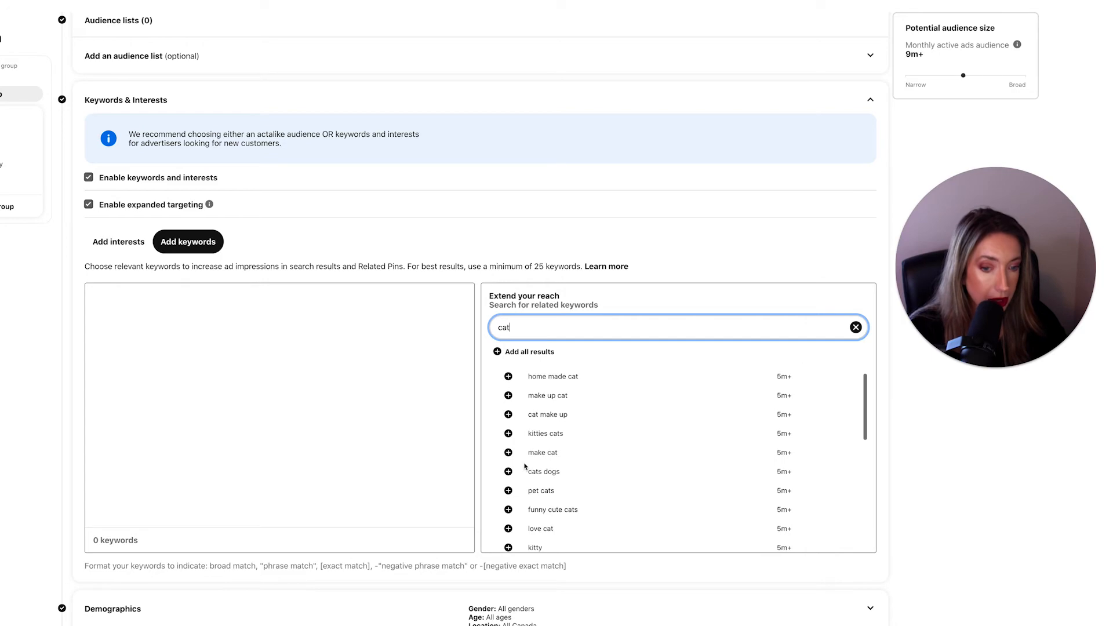
pyautogui.scroll(-3, 525, 467)
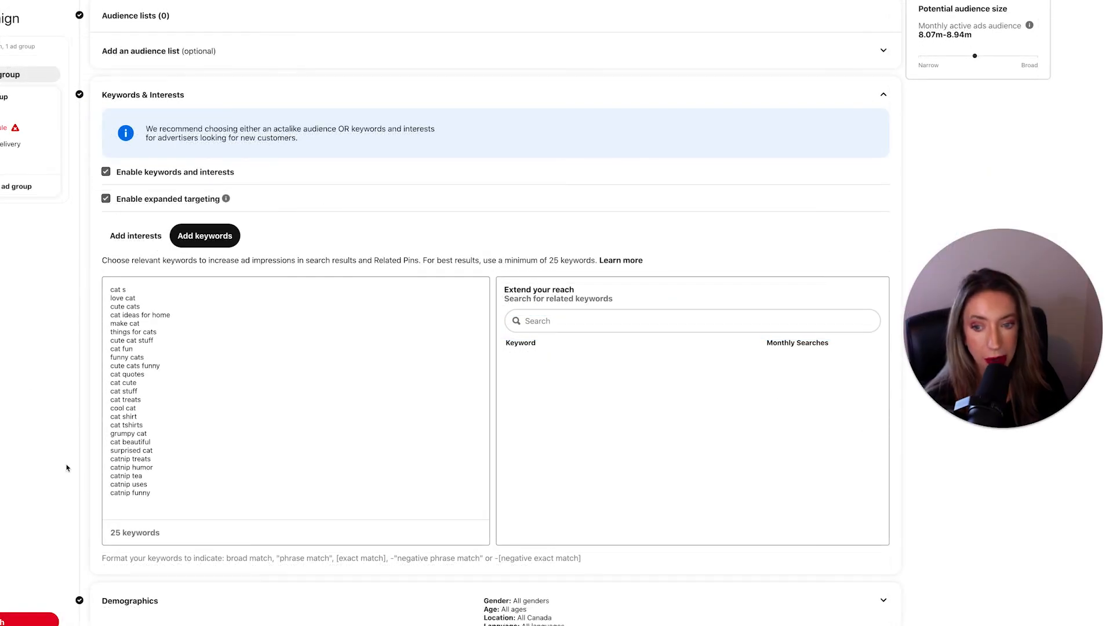
# Open the ad group's Demographics targeting and set Ages to Pick specific ages.
pyautogui.scroll(-2, 353, 523)
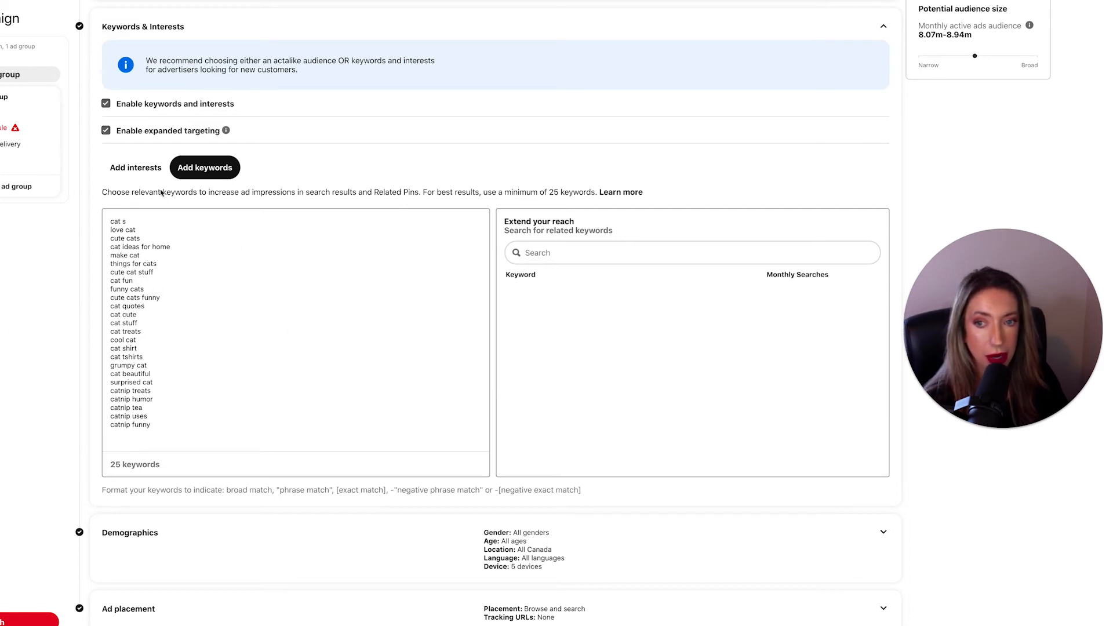
pyautogui.scroll(-1, 254, 481)
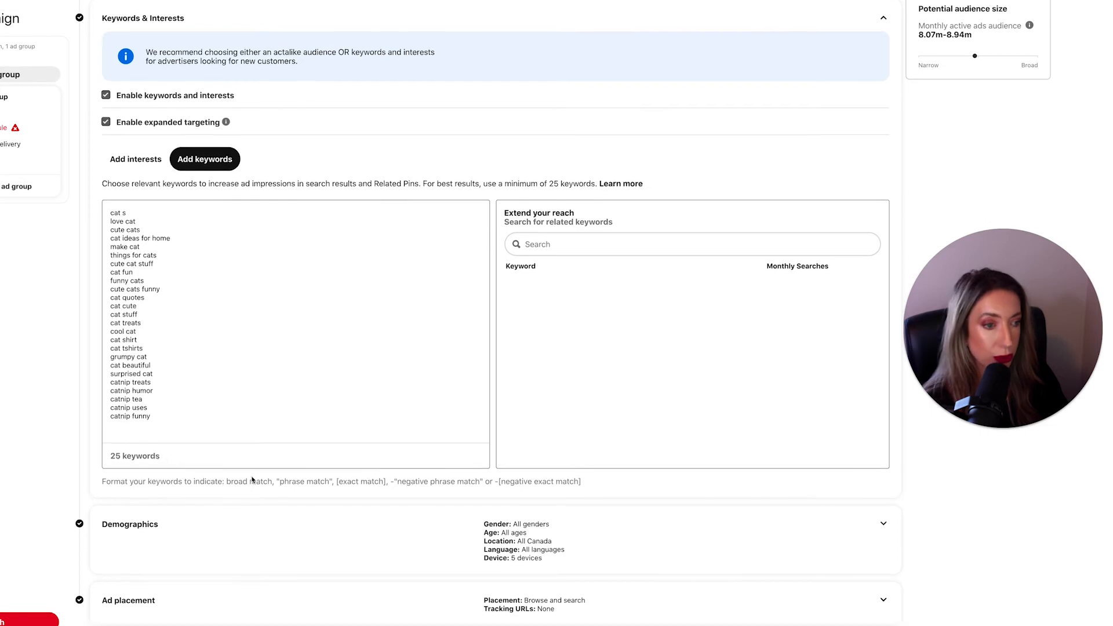
pyautogui.scroll(-3, 270, 507)
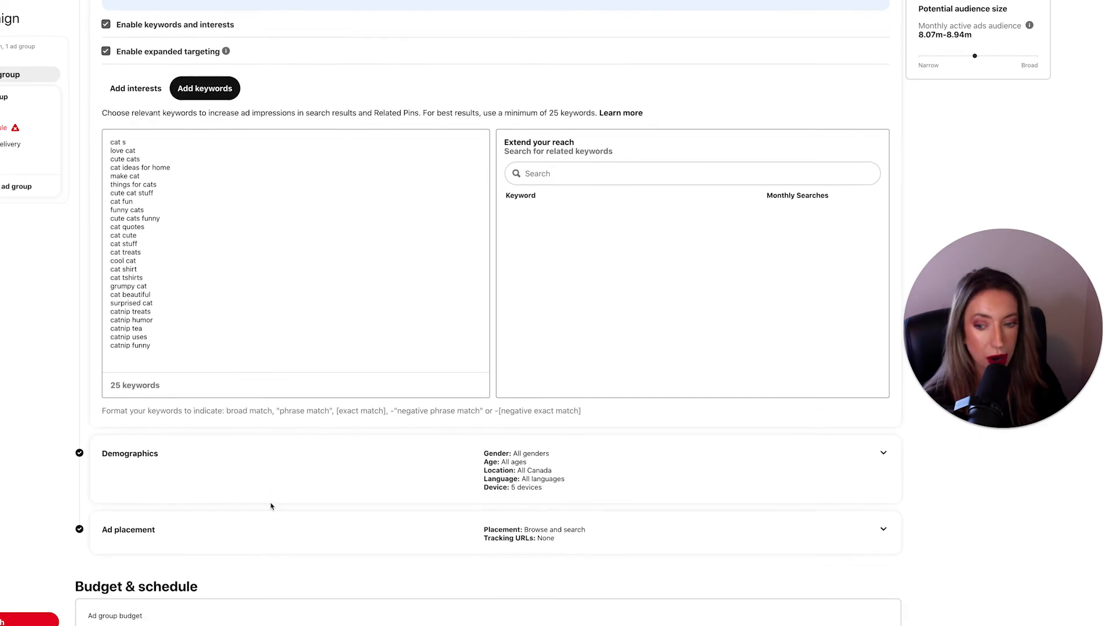
pyautogui.click(881, 451)
pyautogui.scroll(4, 609, 319)
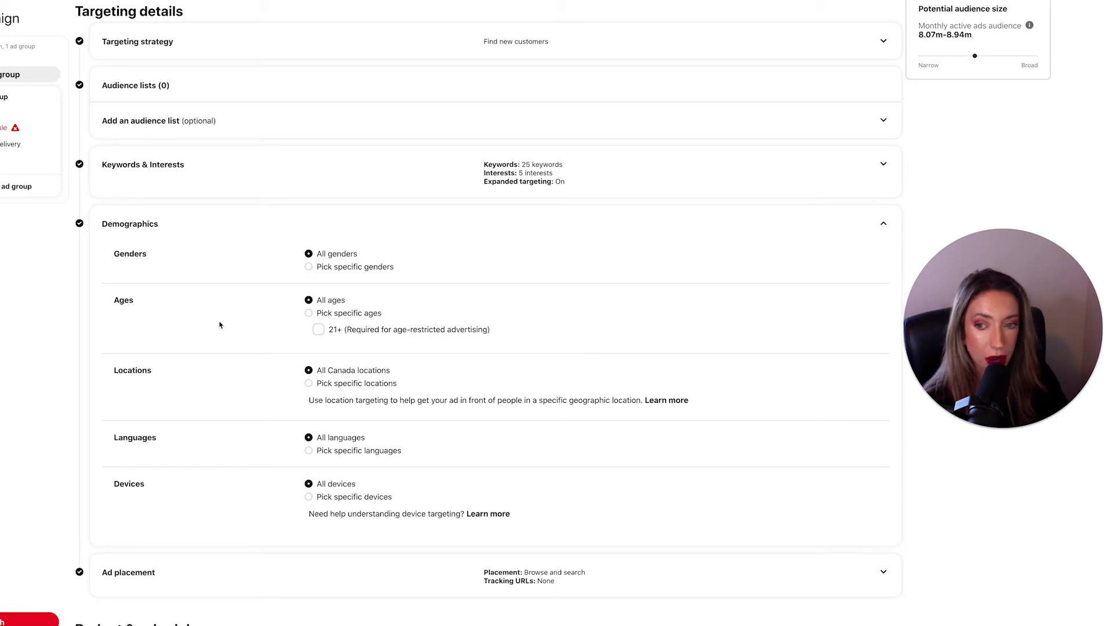
pyautogui.click(308, 314)
# Review the gender, age range, location, language and device options in the Demographics targeting.
pyautogui.scroll(-15, 309, 318)
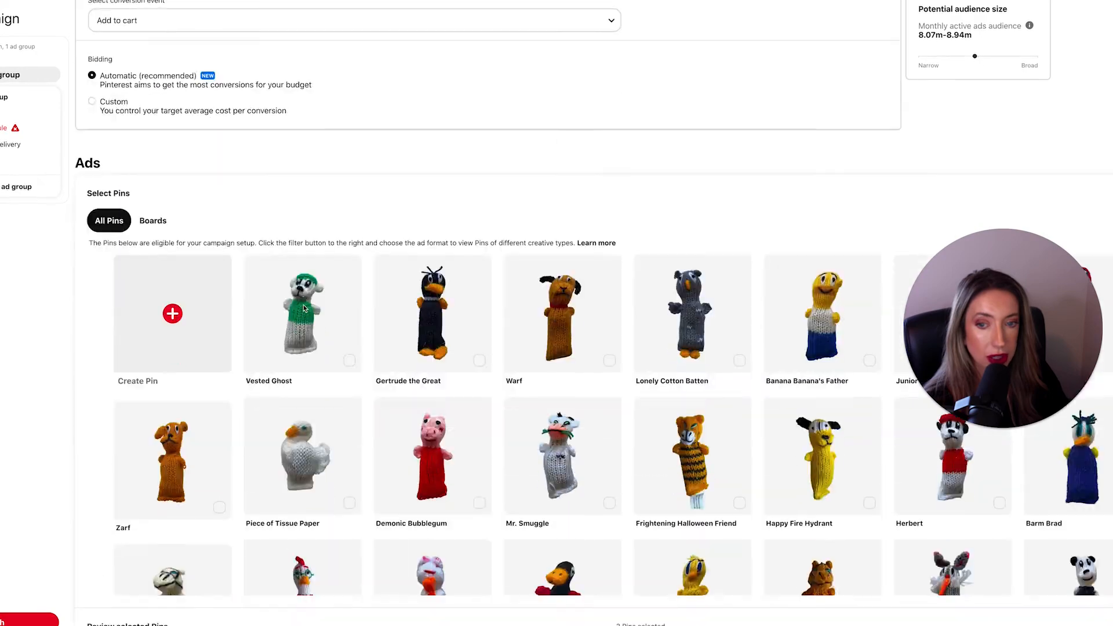
pyautogui.scroll(12, 306, 311)
pyautogui.scroll(3, 303, 308)
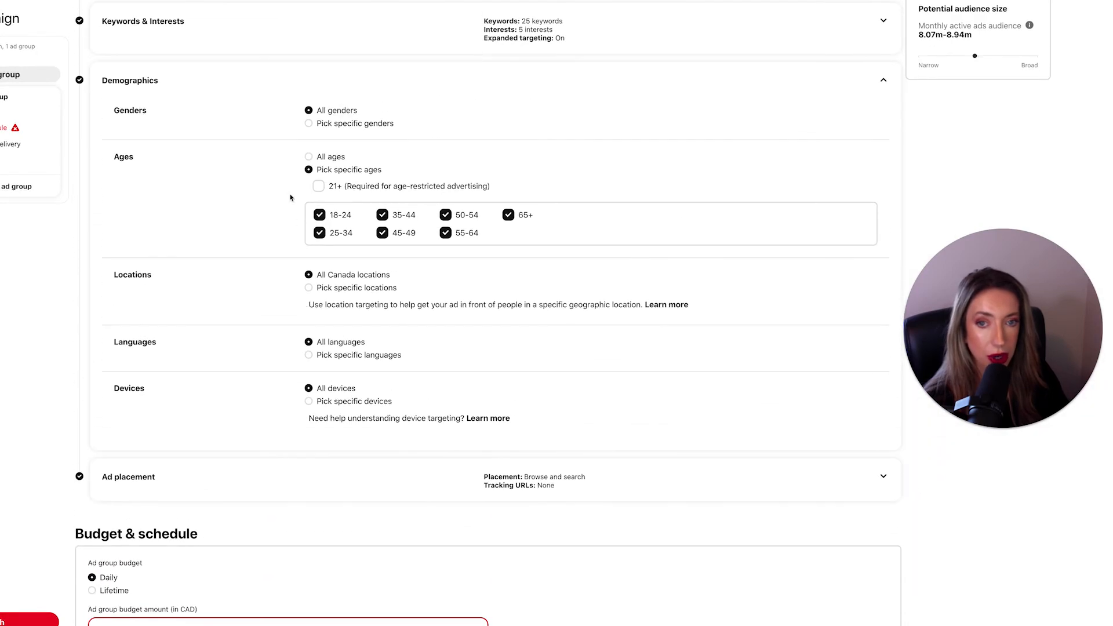
pyautogui.scroll(1, 288, 217)
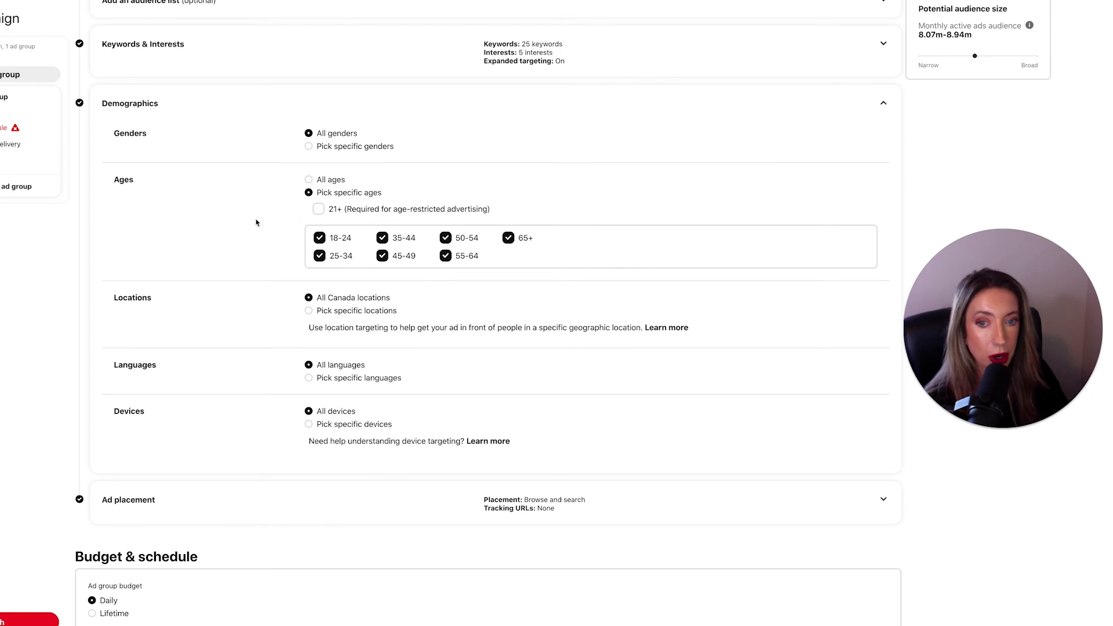
pyautogui.scroll(1, 270, 244)
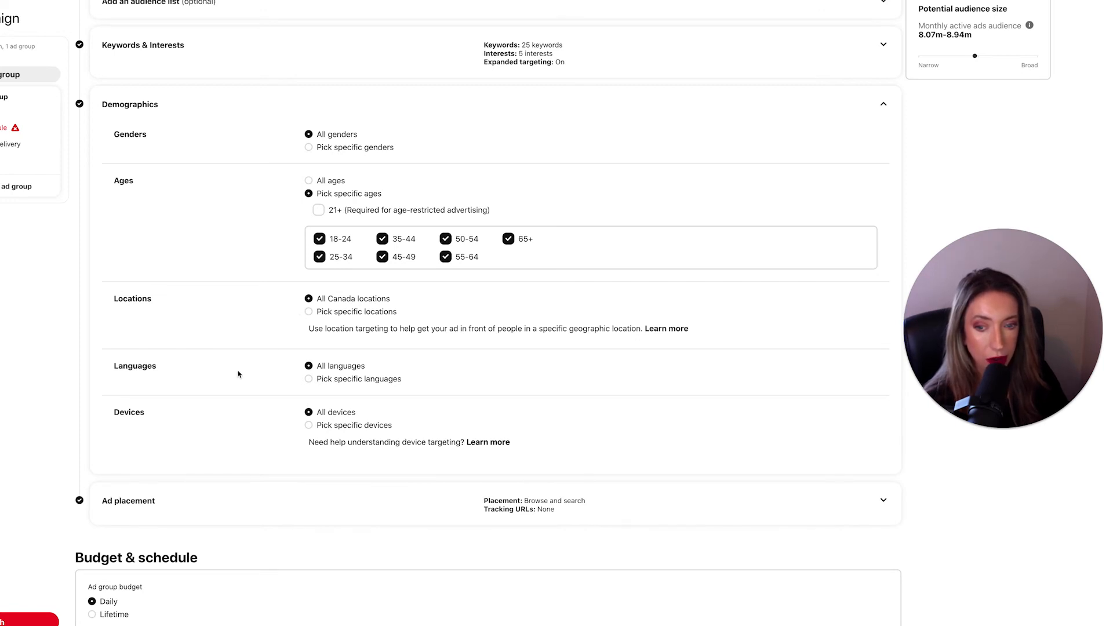
pyautogui.scroll(1, 238, 373)
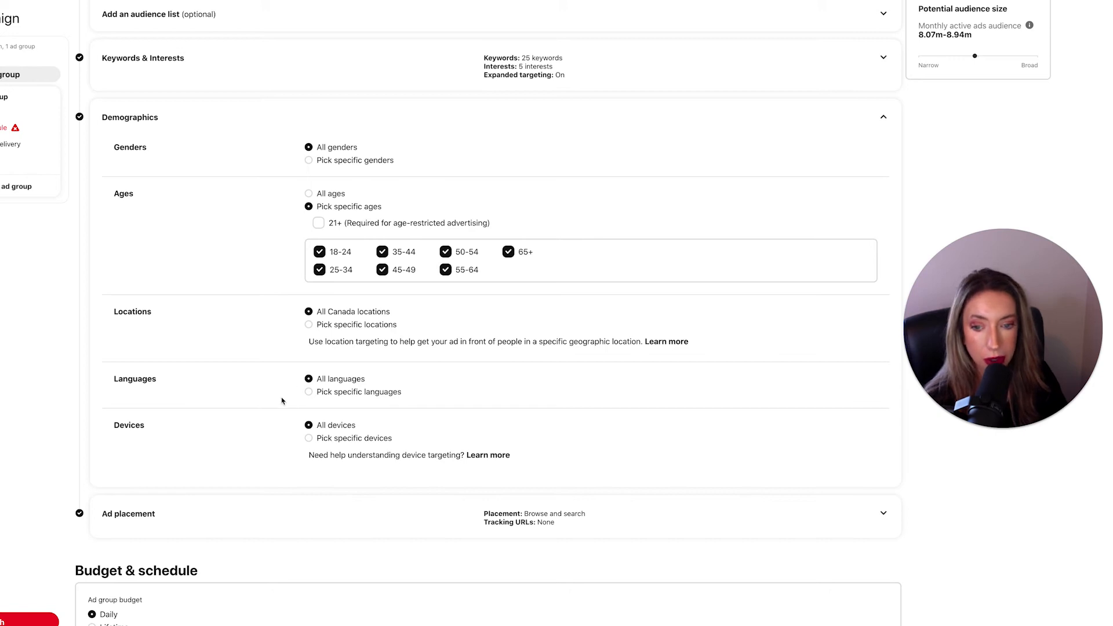
pyautogui.scroll(-1, 276, 444)
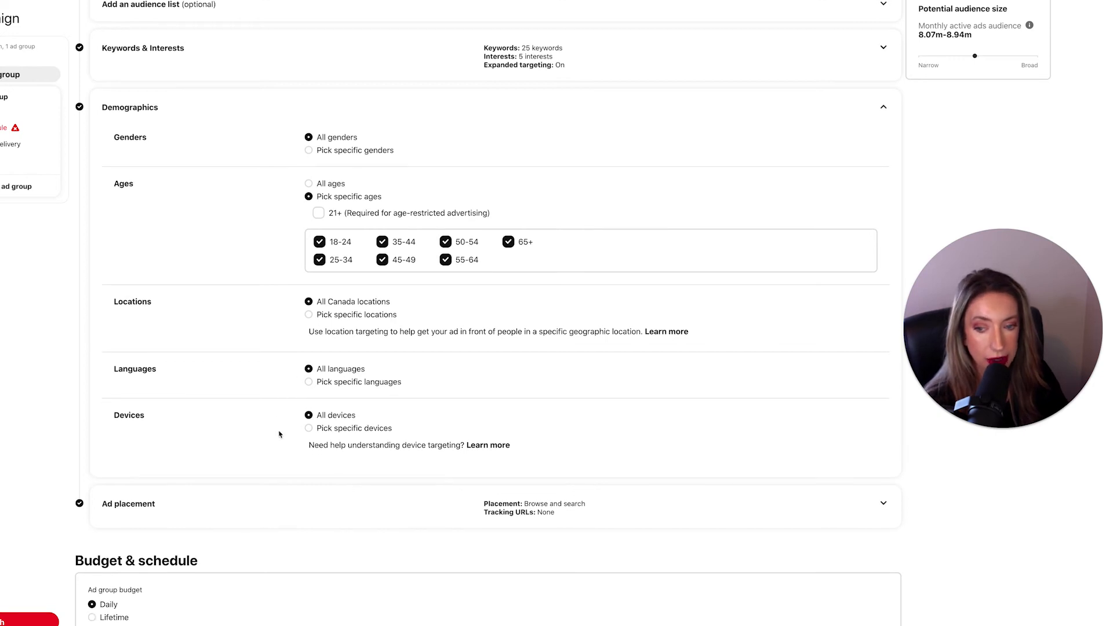
# Open the Ad placement settings and keep the placement on All (recommended).
pyautogui.click(640, 510)
pyautogui.scroll(-10, 536, 363)
pyautogui.scroll(10, 536, 363)
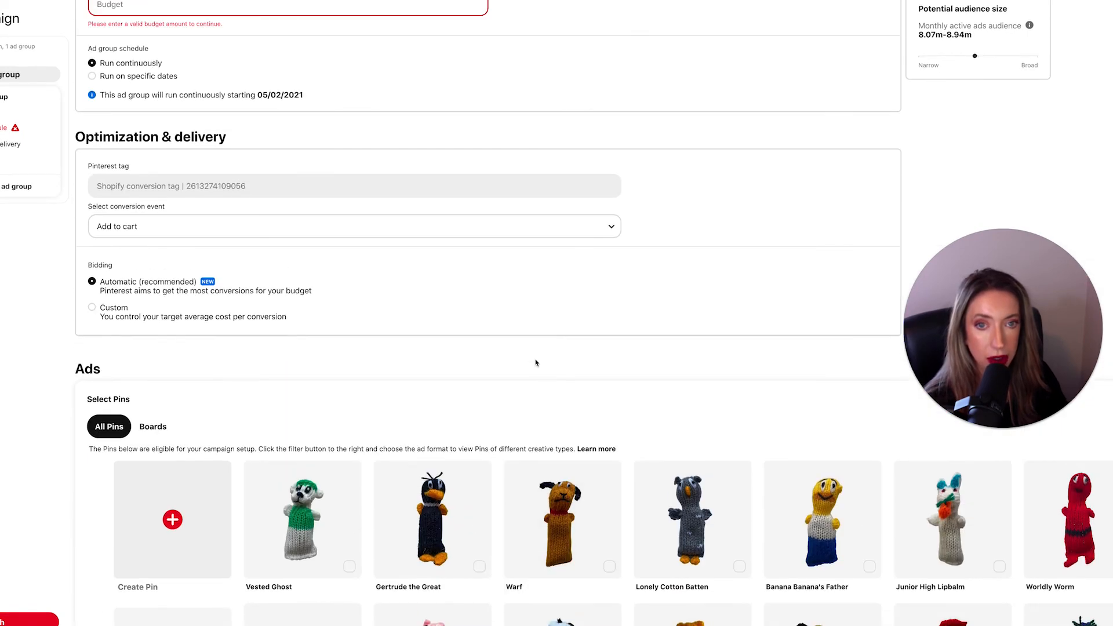
pyautogui.scroll(3, 536, 362)
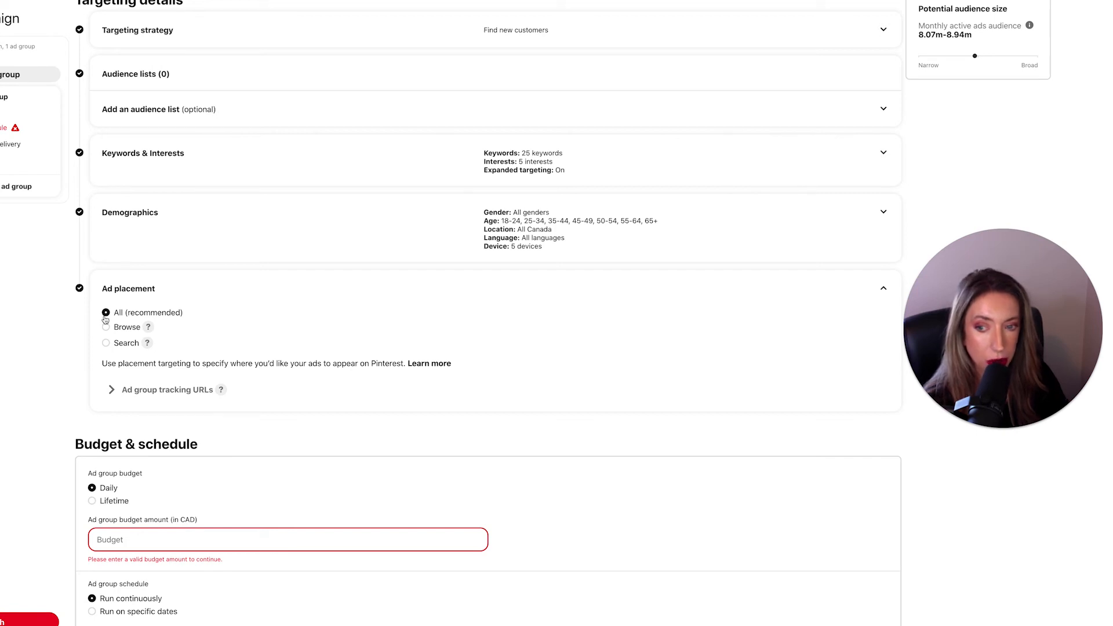
# Set the ad group's daily budget to 20 CAD.
pyautogui.scroll(-2, 62, 454)
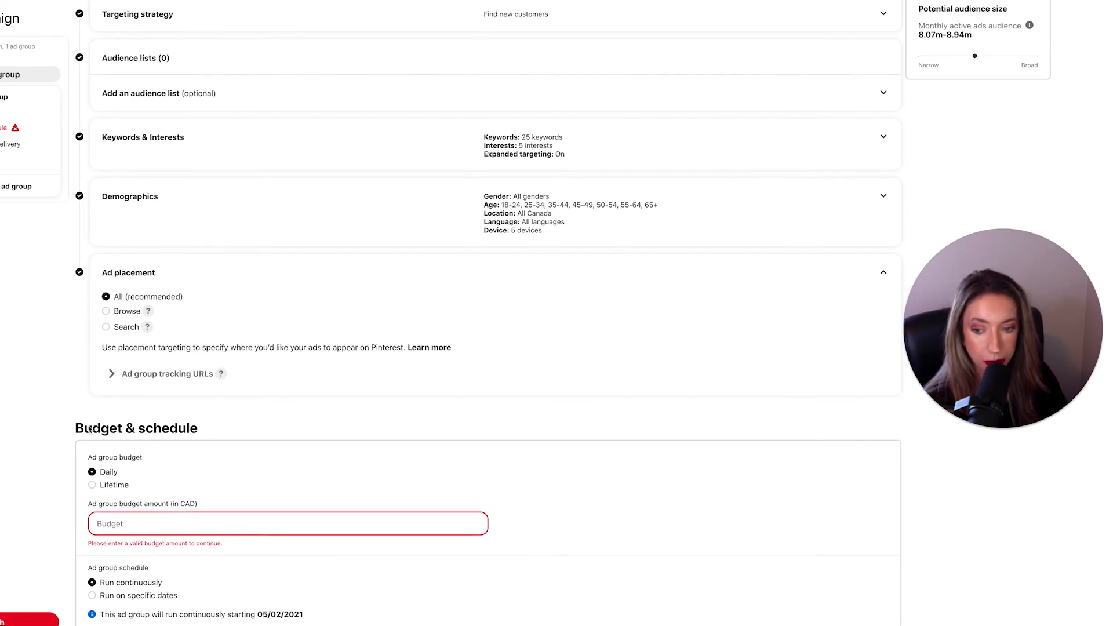
pyautogui.scroll(-1, 58, 476)
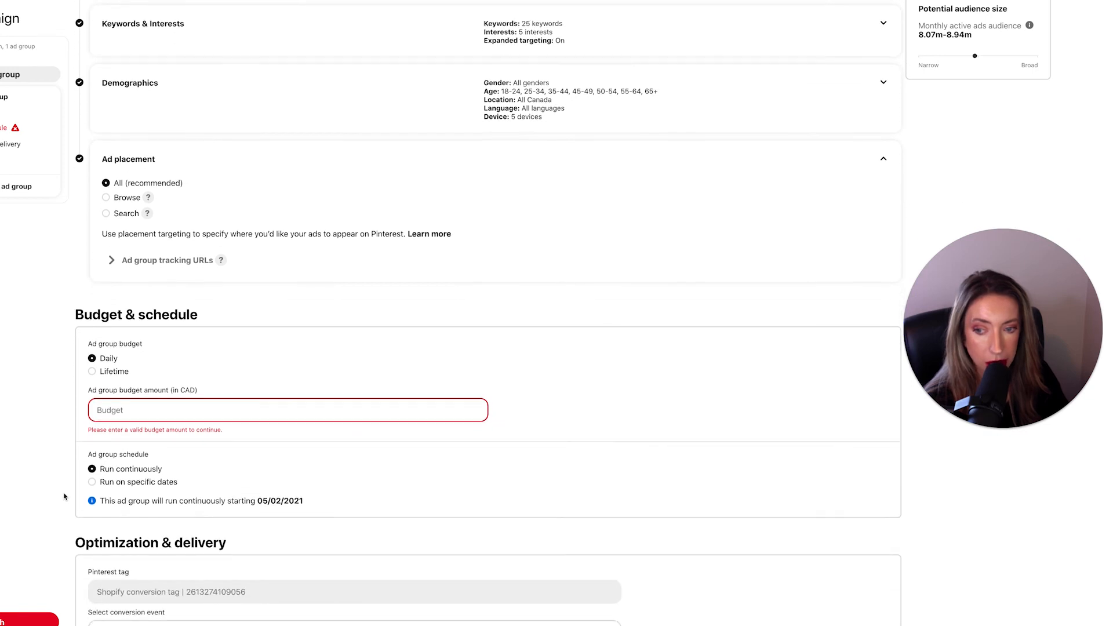
pyautogui.scroll(-1, 72, 435)
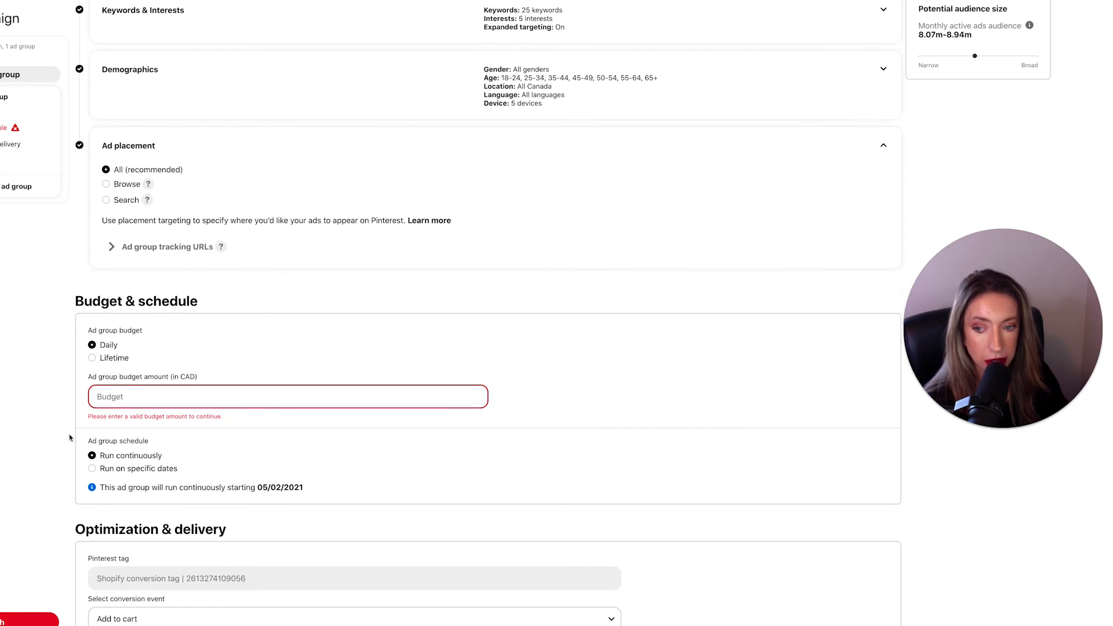
pyautogui.scroll(-1, 70, 437)
pyautogui.click(103, 394)
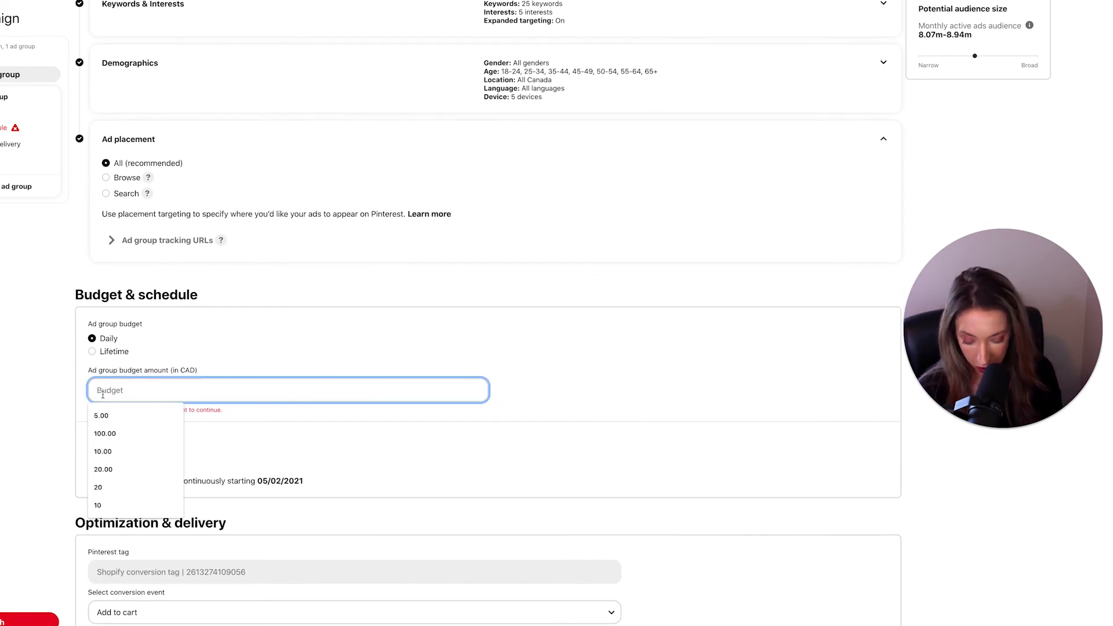
pyautogui.write('20')
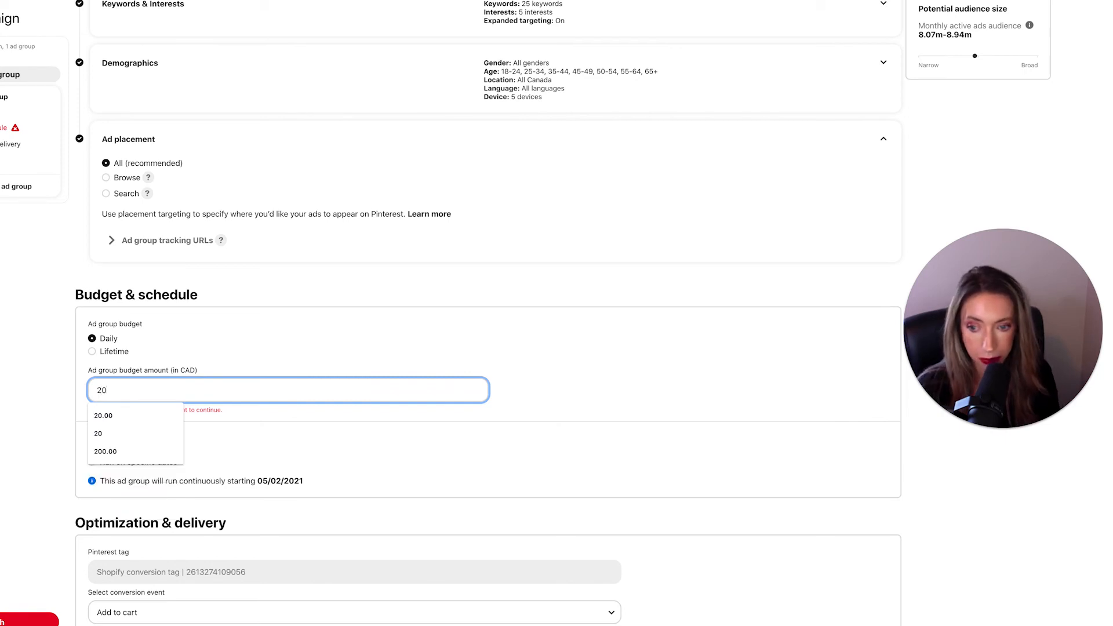
pyautogui.click(219, 349)
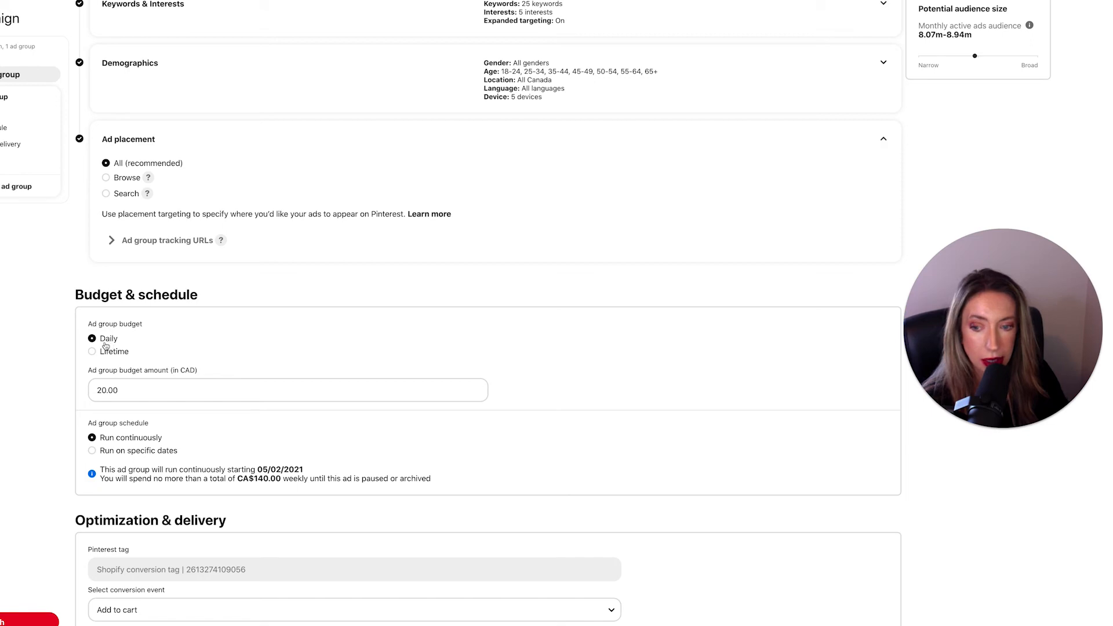
# Set the conversion event under Optimization & delivery to Checkout.
pyautogui.scroll(-10, 76, 409)
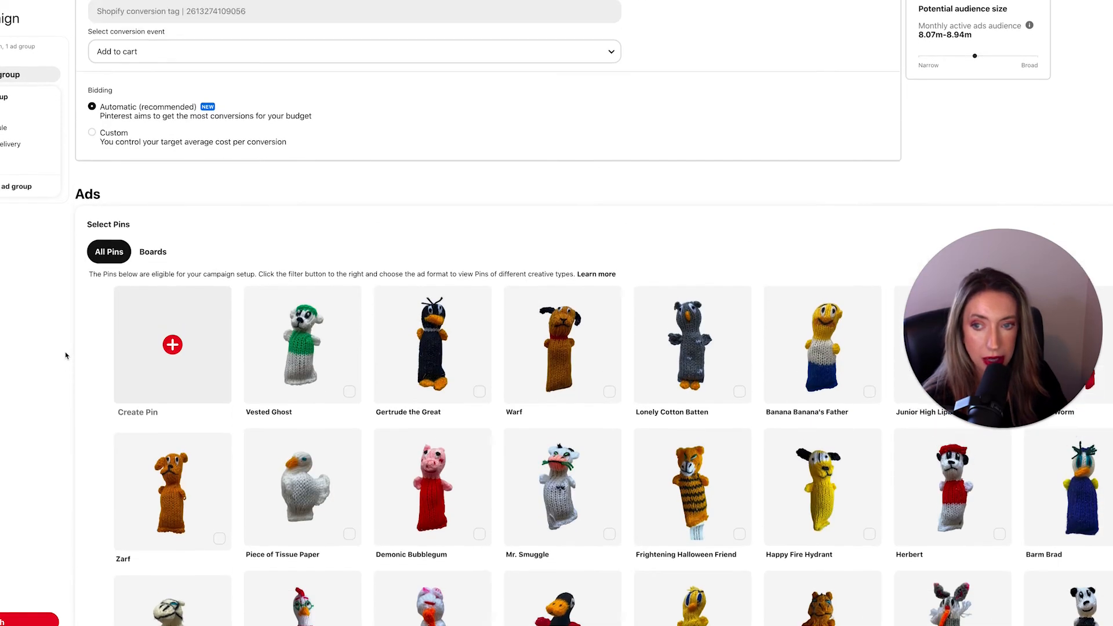
pyautogui.scroll(6, 67, 348)
pyautogui.scroll(1, 76, 290)
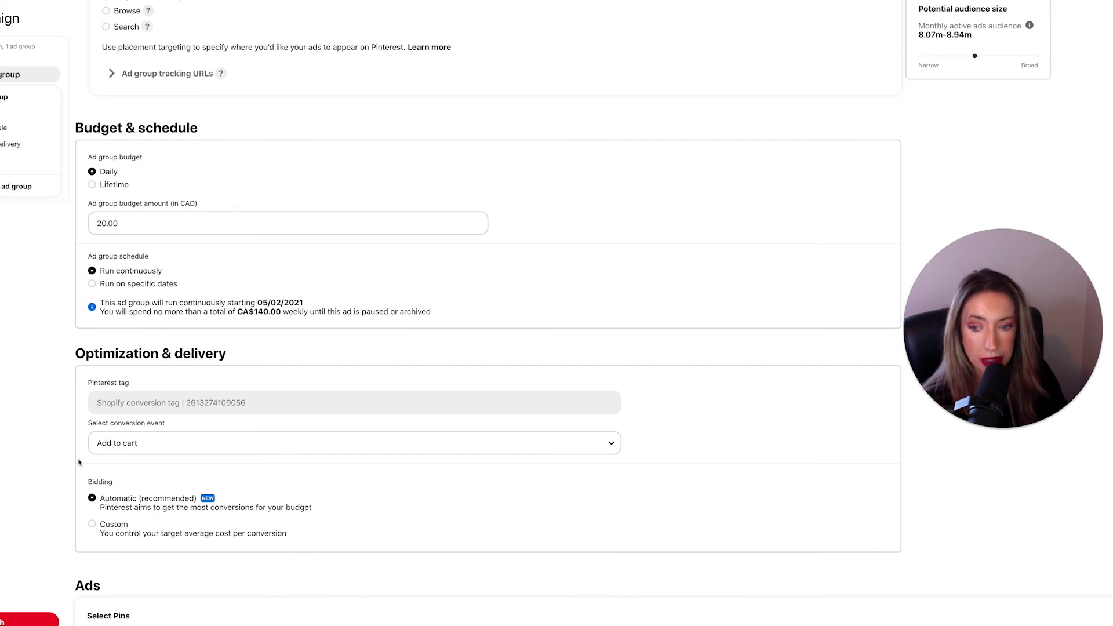
pyautogui.scroll(-1, 80, 464)
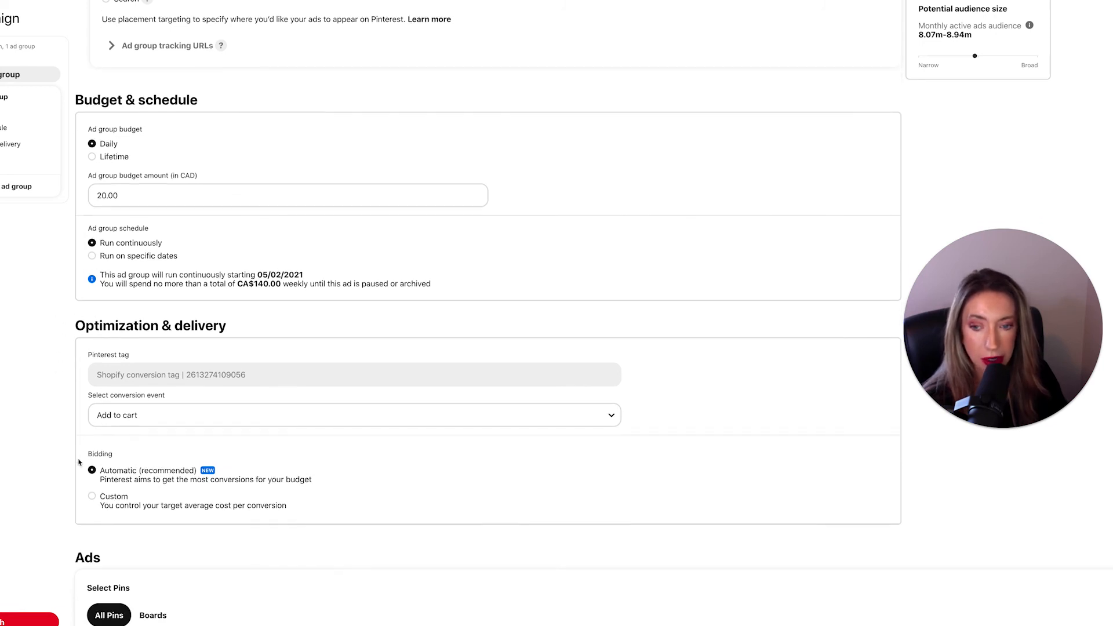
pyautogui.click(222, 416)
pyautogui.click(208, 429)
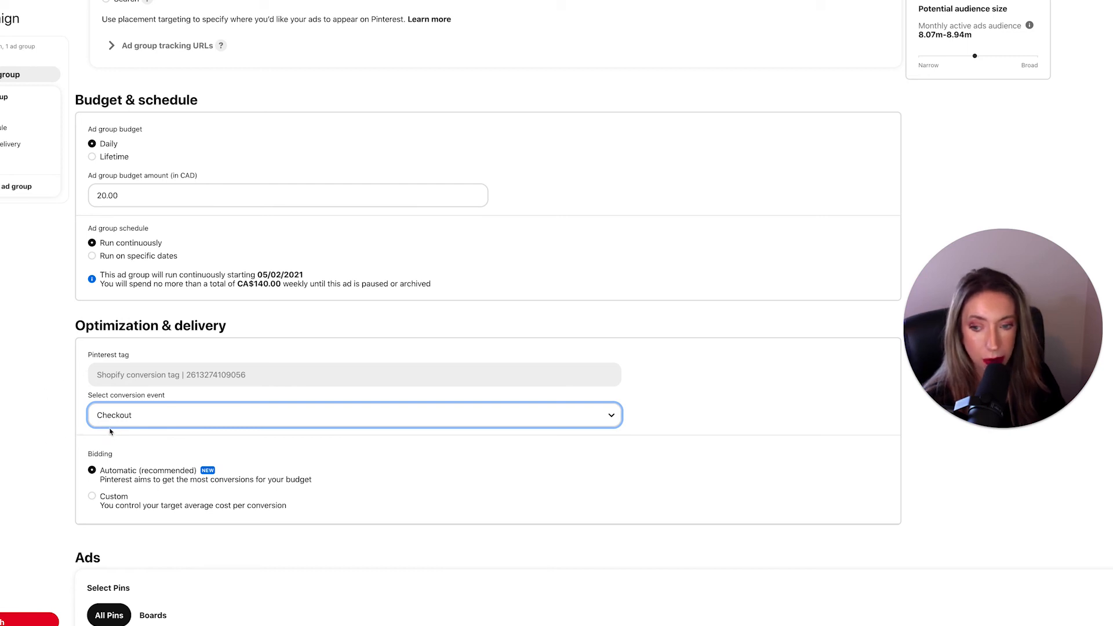
# Check the ad group's bidding options and the Pins available for selection in the Ads section.
pyautogui.scroll(-1, 60, 462)
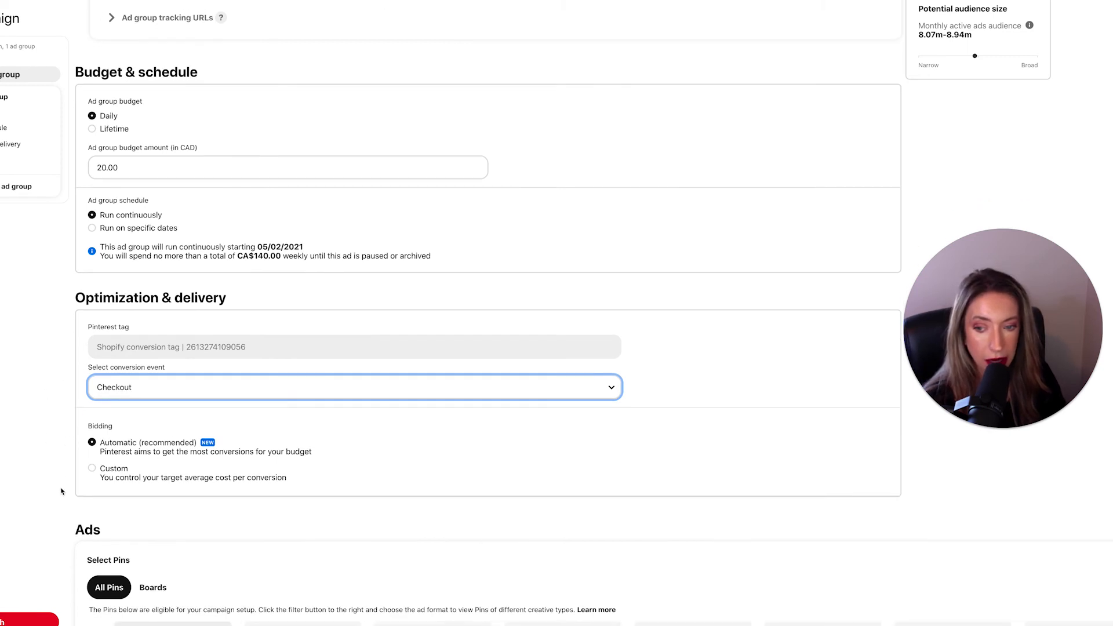
pyautogui.scroll(-1, 62, 492)
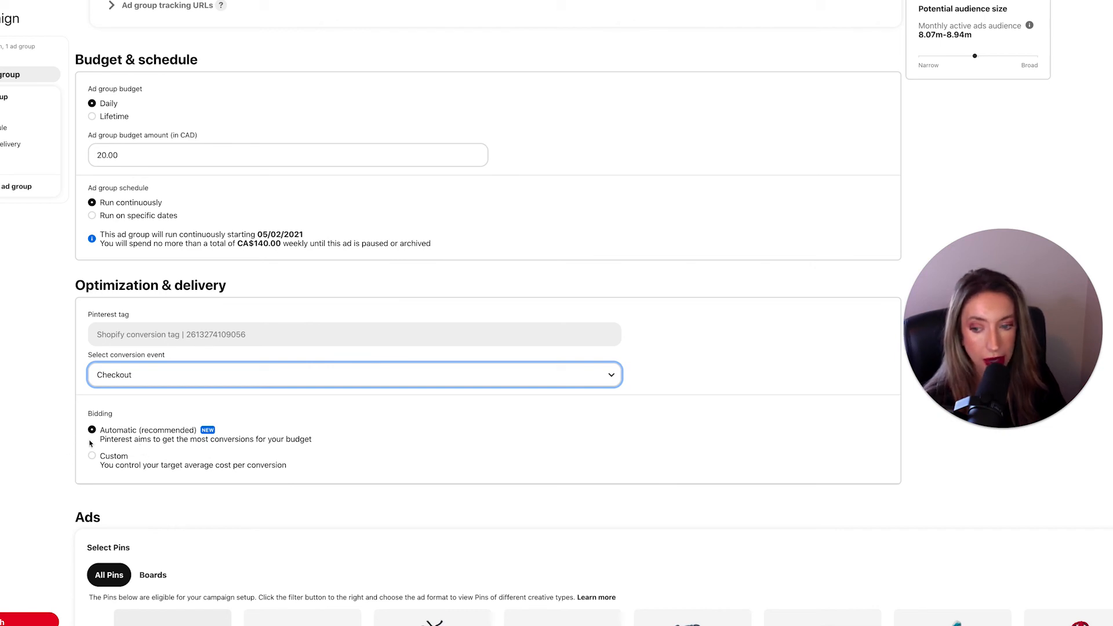
pyautogui.scroll(-3, 35, 527)
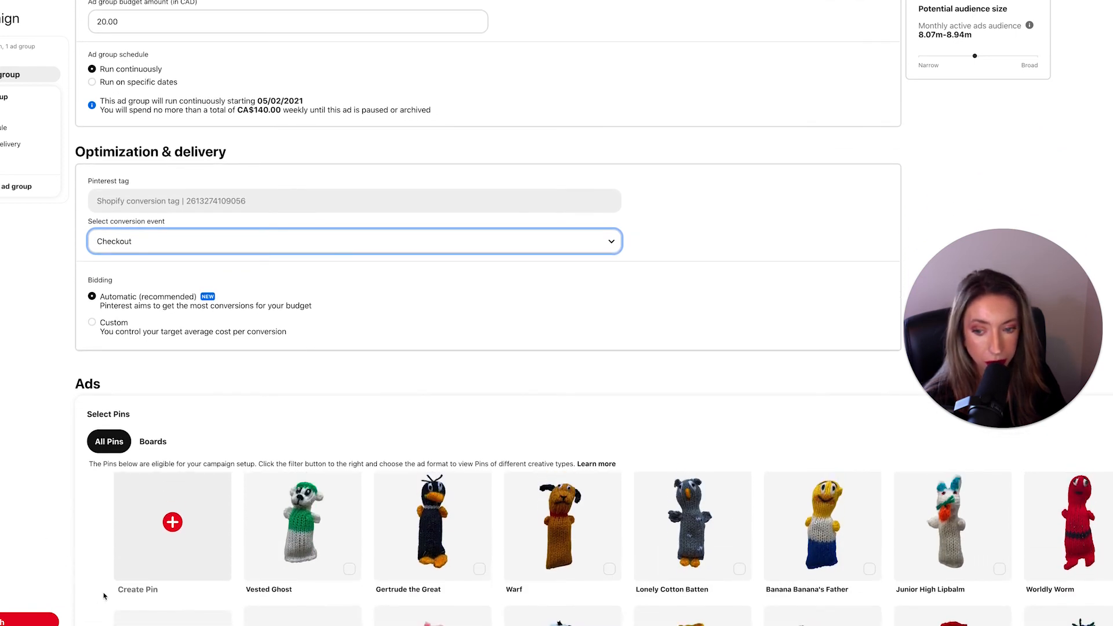
pyautogui.scroll(-1, 56, 565)
pyautogui.scroll(-1, 57, 565)
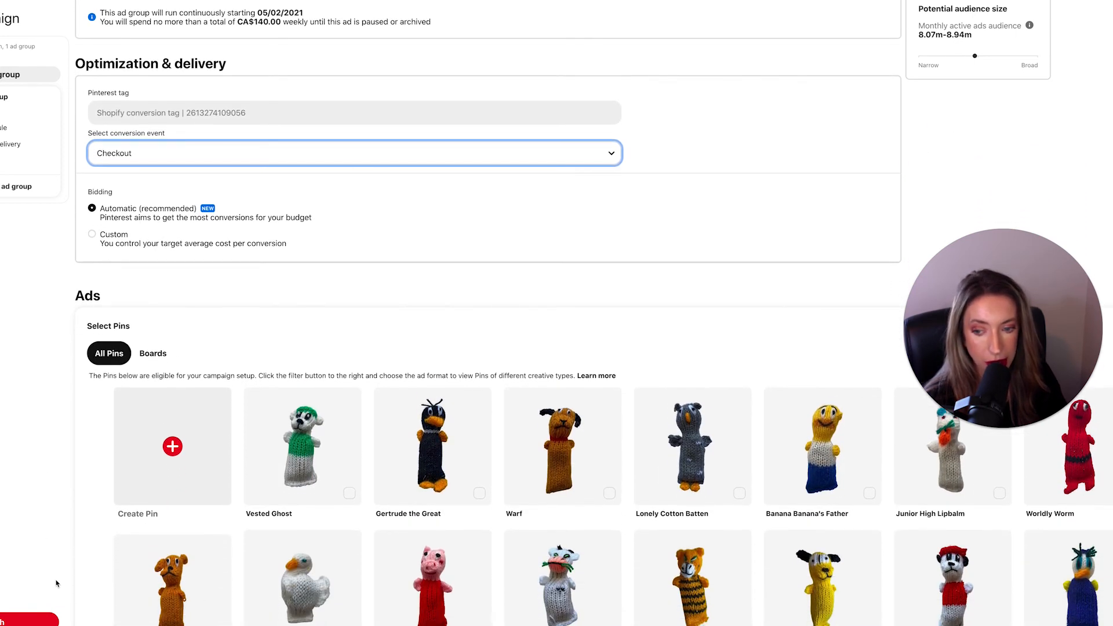
# View the blank form for creating a new Pin, close it, and look through the existing and selected Pins in the Ads section.
pyautogui.click(140, 490)
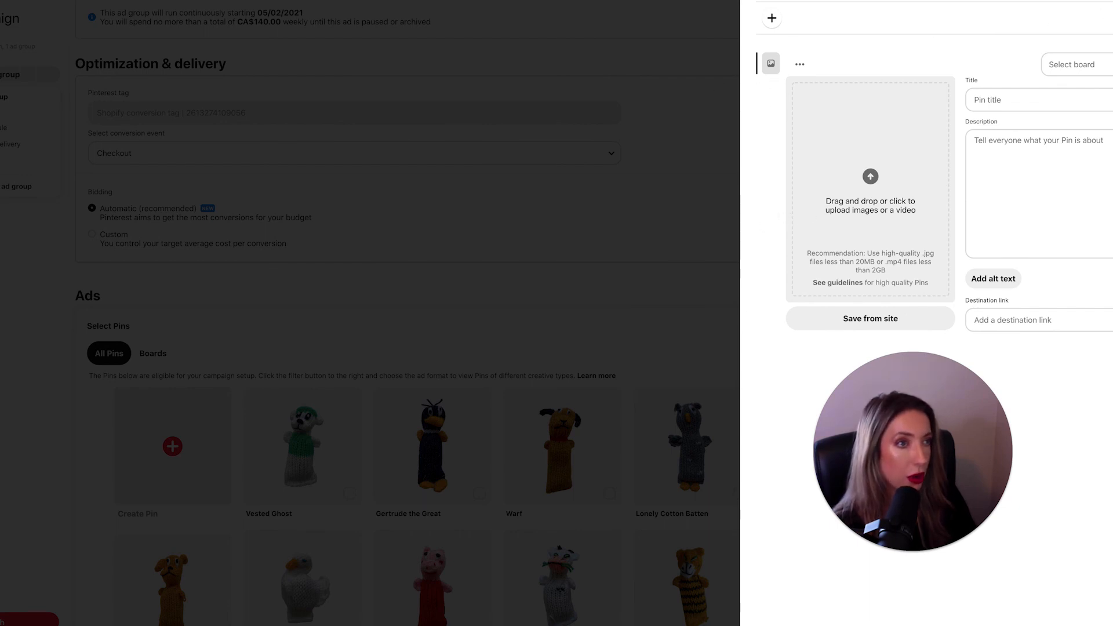
pyautogui.press('Escape')
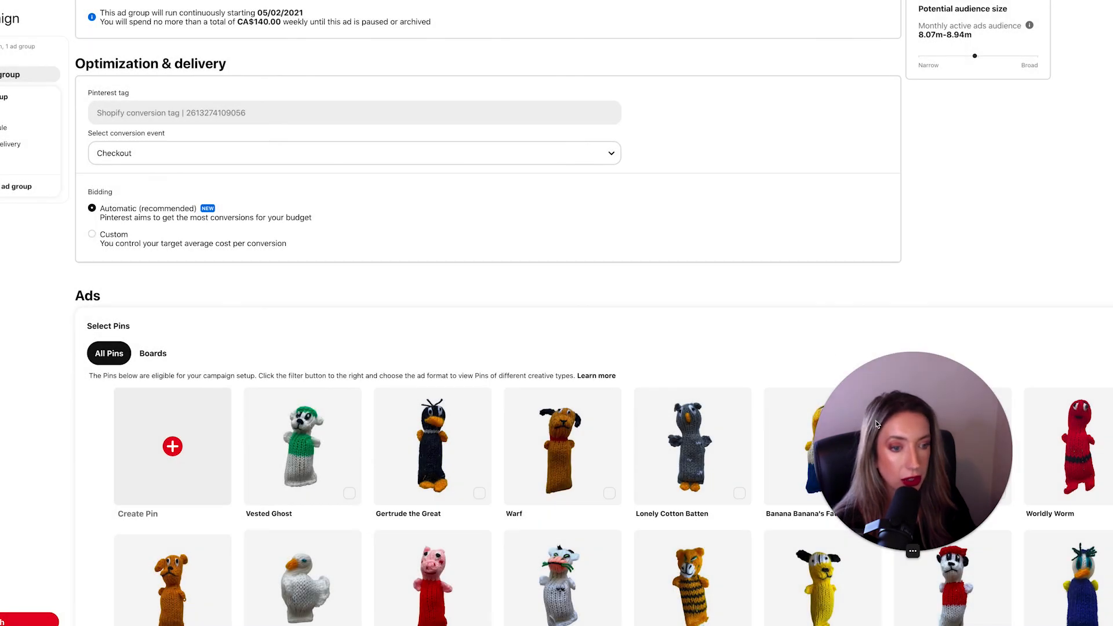
pyautogui.scroll(-3, 87, 493)
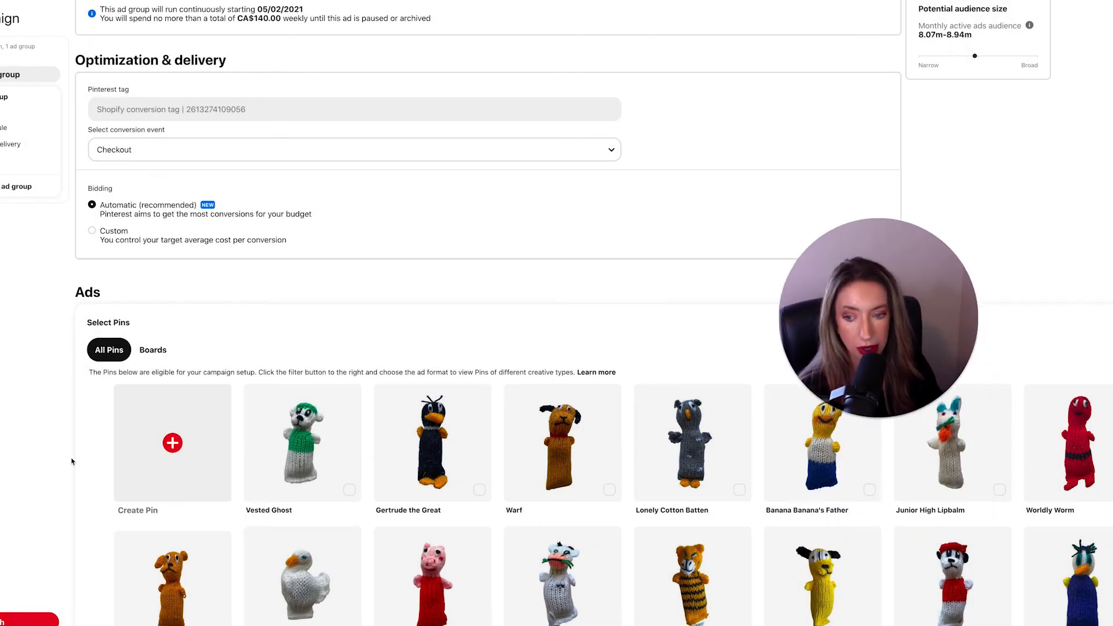
pyautogui.scroll(-5, 90, 508)
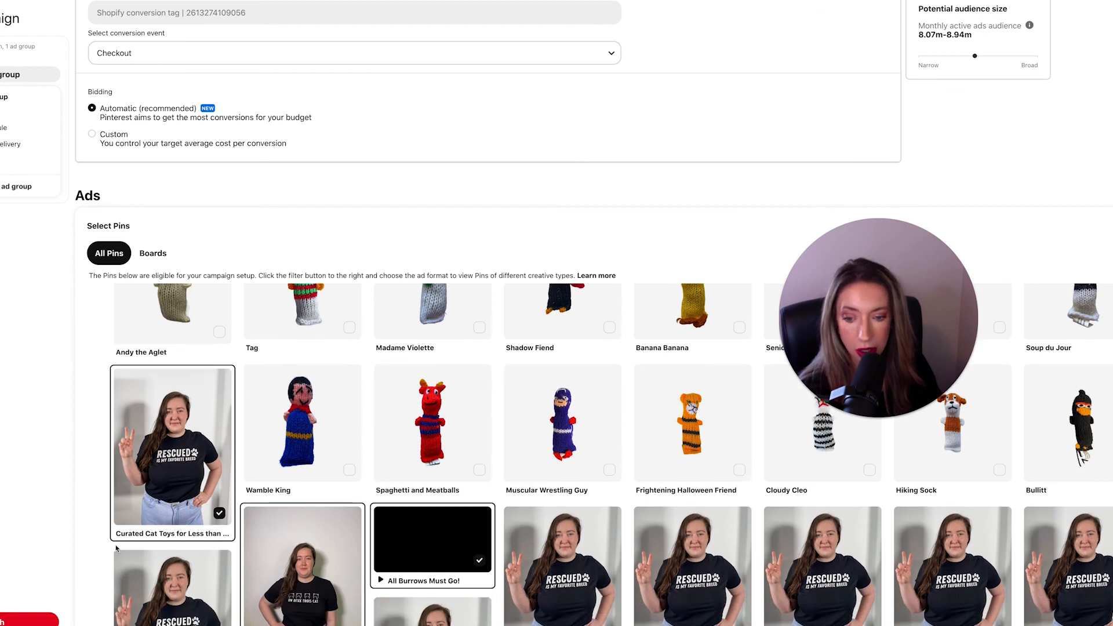
pyautogui.scroll(-2, 145, 499)
pyautogui.scroll(3, 304, 429)
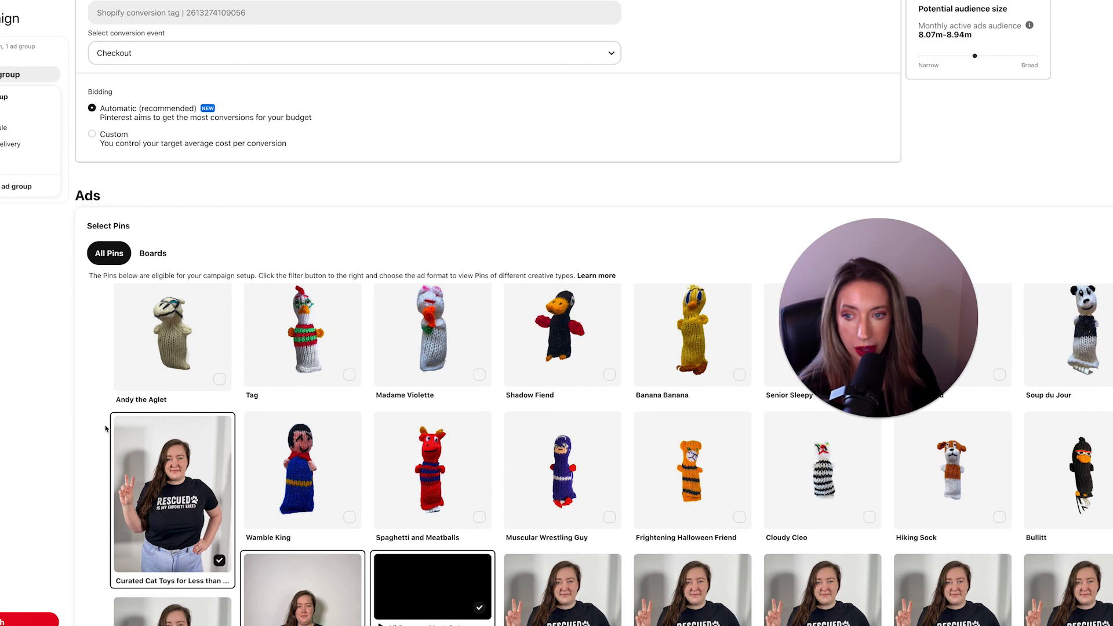
pyautogui.scroll(-2, 110, 427)
pyautogui.scroll(-2, 93, 429)
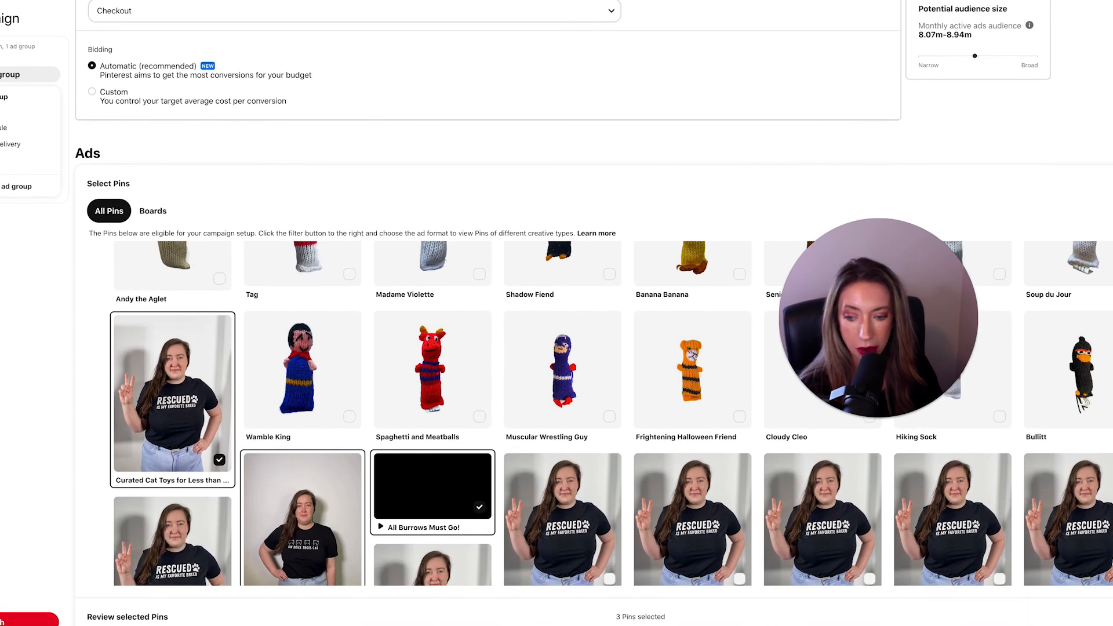